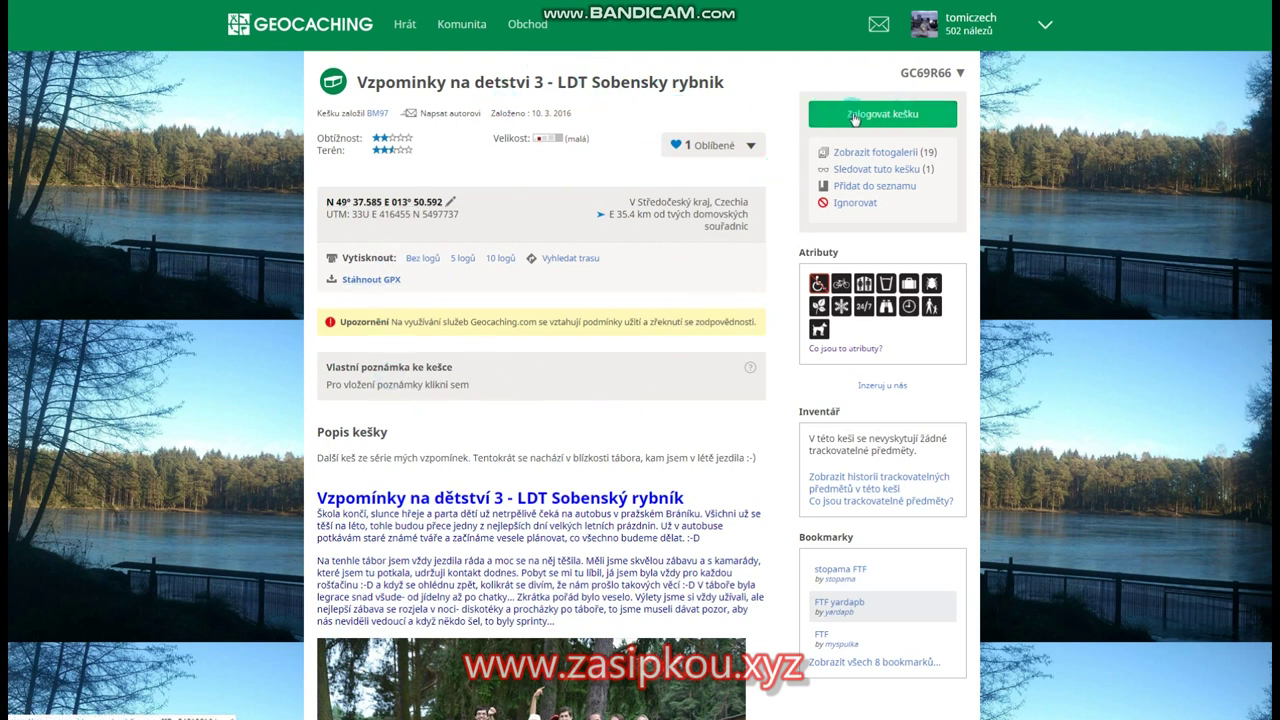
Open the logging form for the cache Vzpominky na detstvi 3 and set the log date to 14. 8. 2019.
left_click(886, 116)
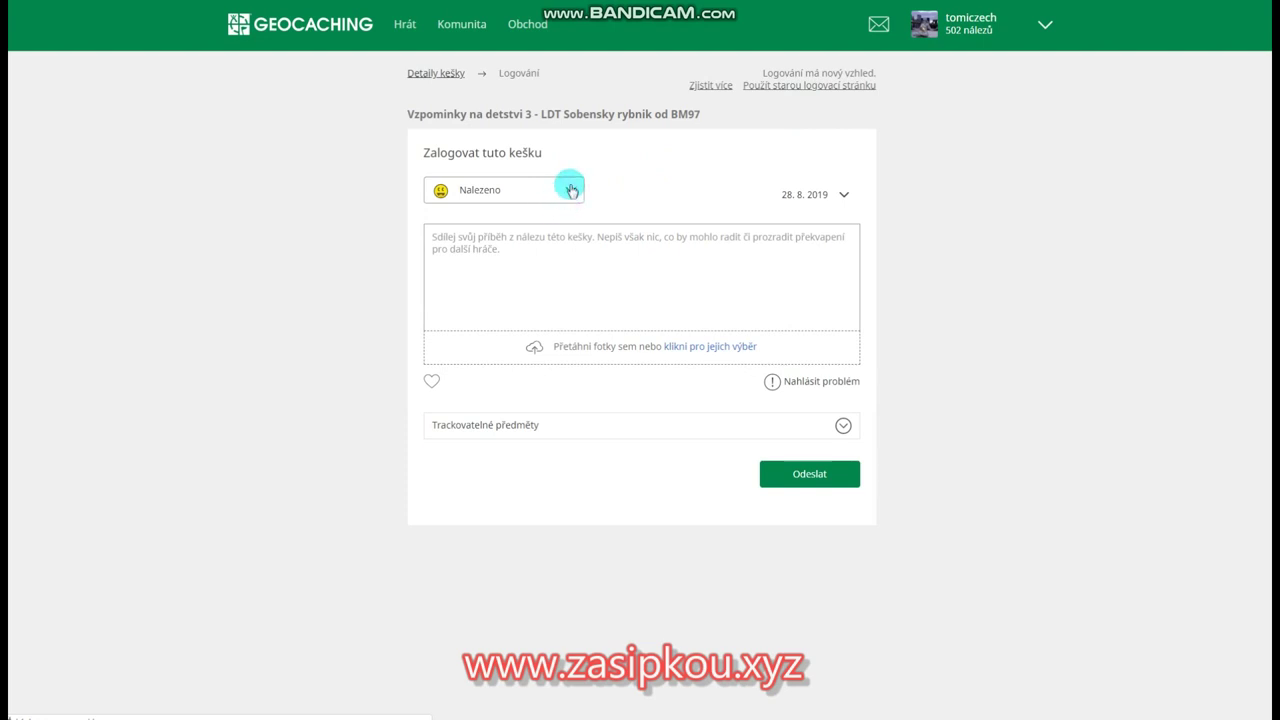
left_click(842, 196)
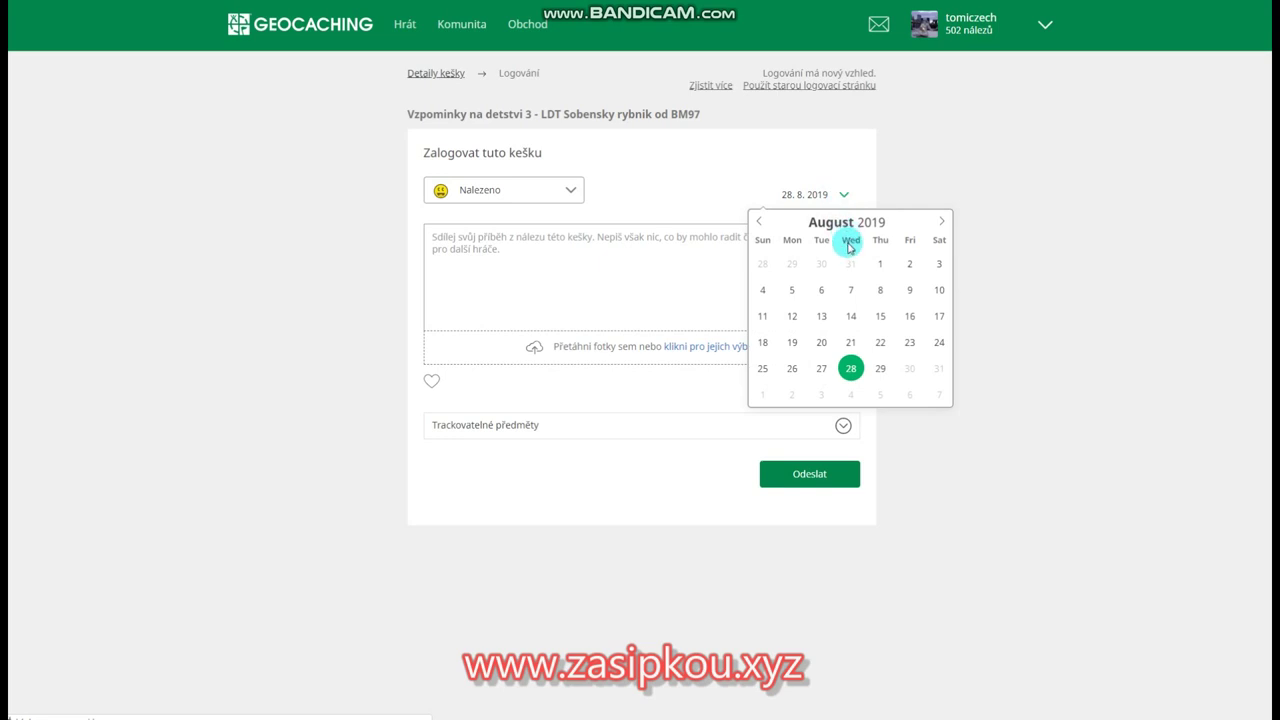
left_click(850, 318)
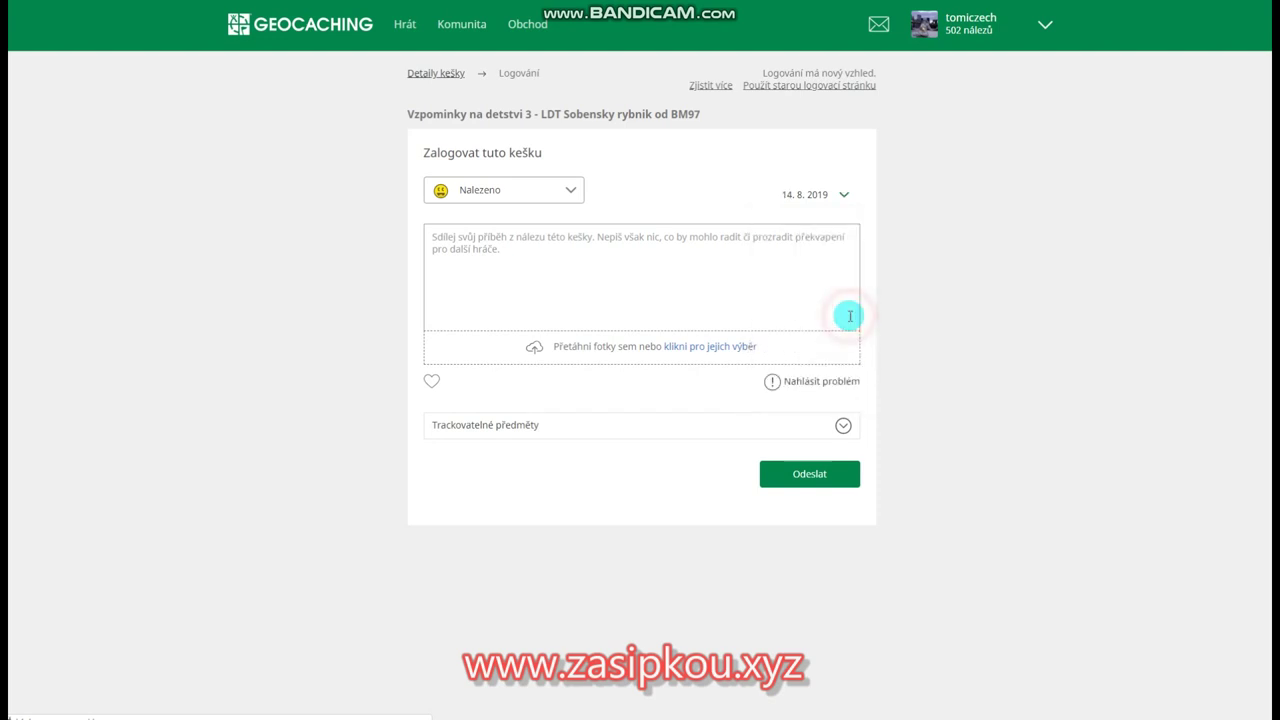
Set the log date back to 28. 8. 2019 and leave the calendar closed.
left_click(842, 195)
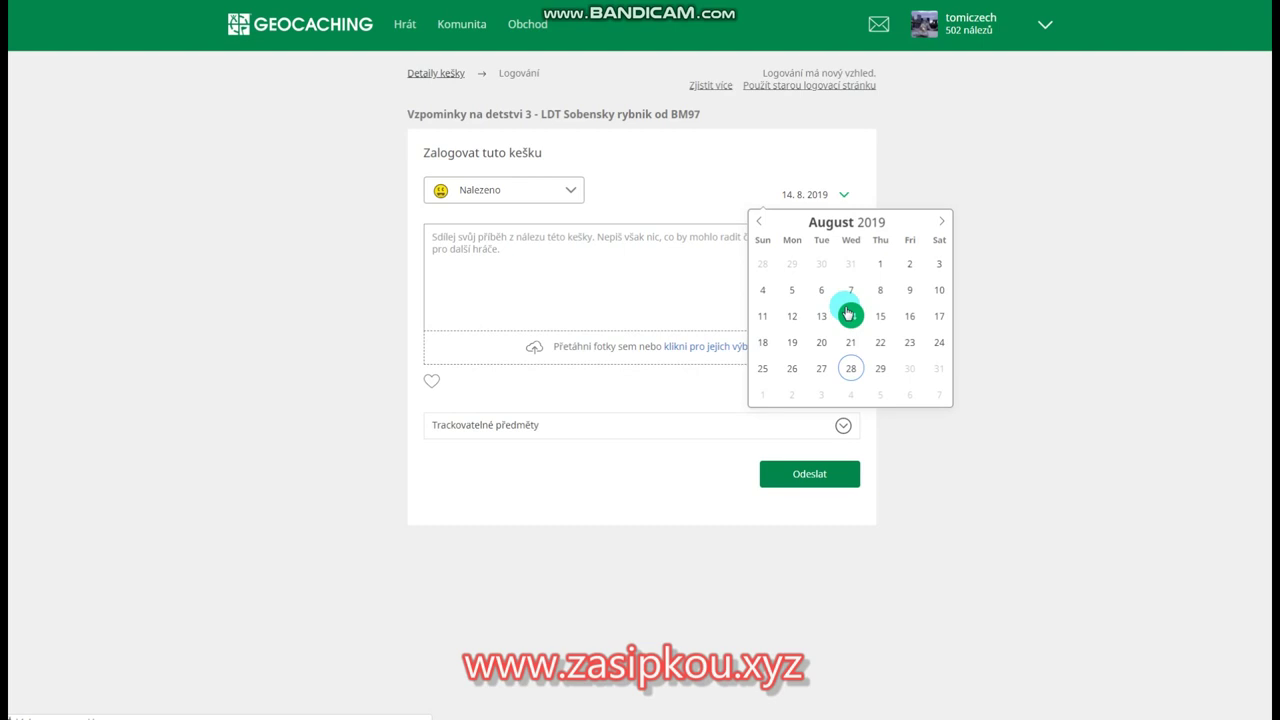
left_click(851, 369)
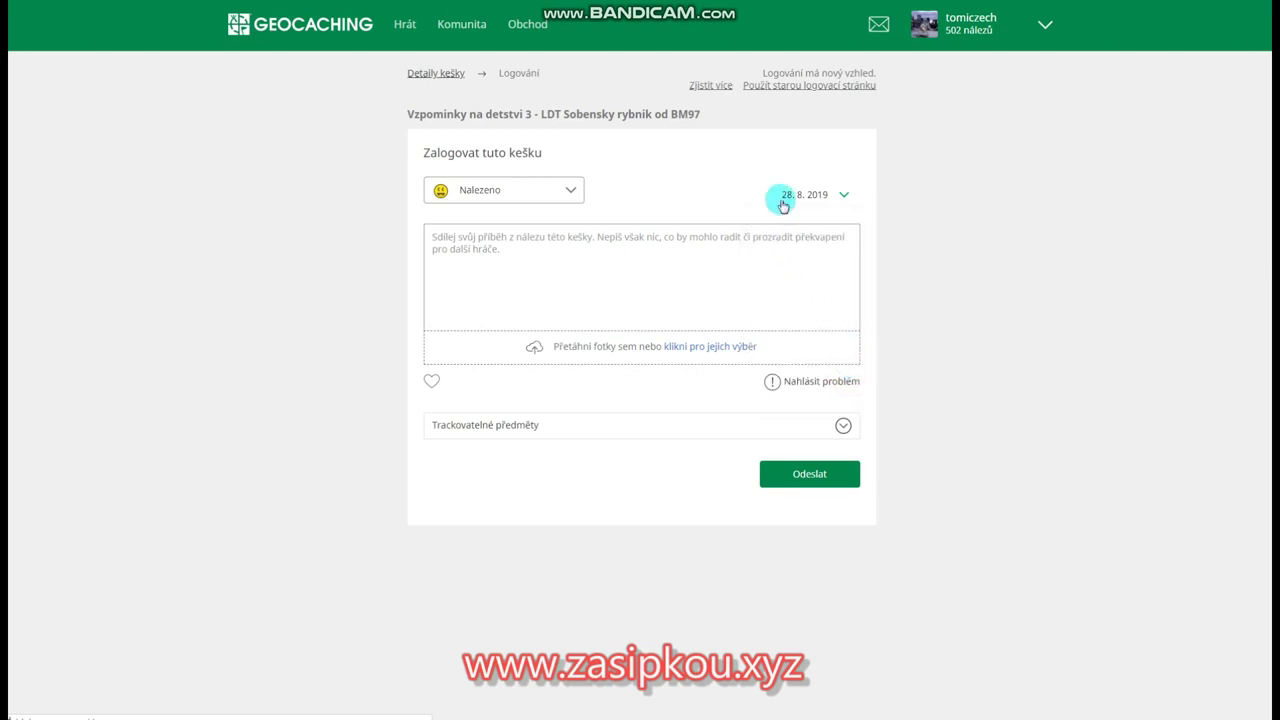
left_click(843, 195)
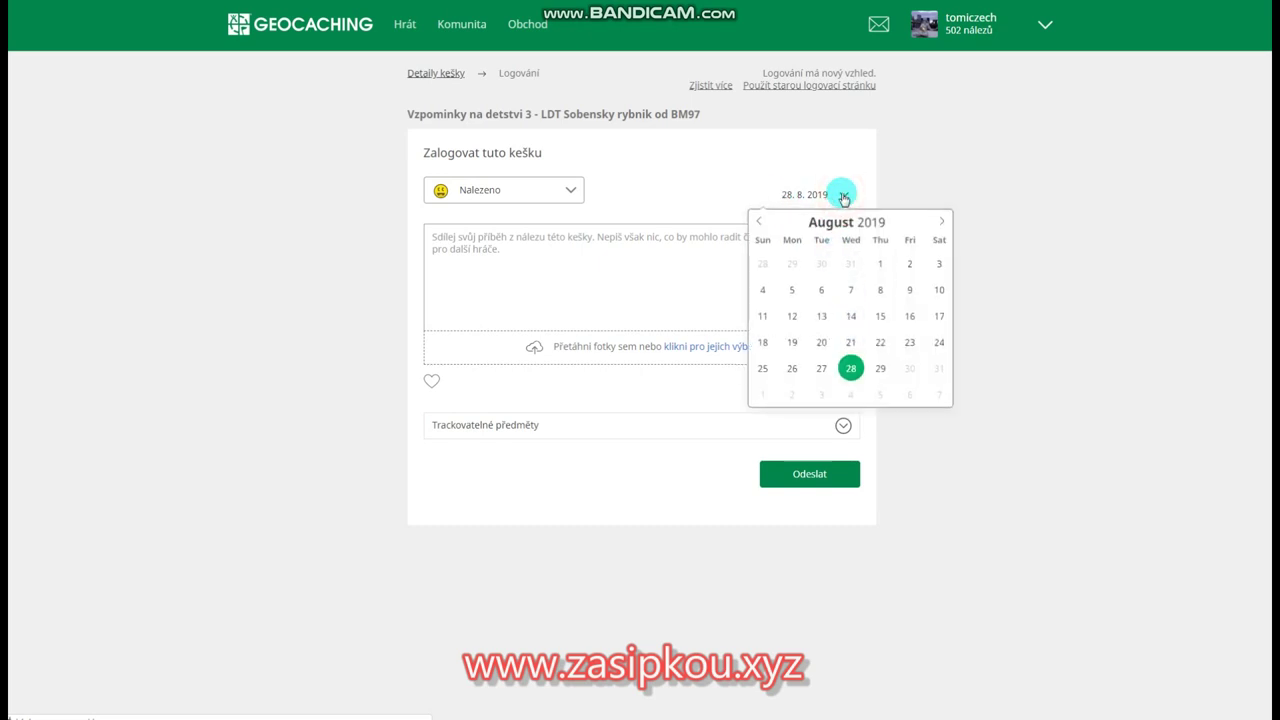
left_click(946, 177)
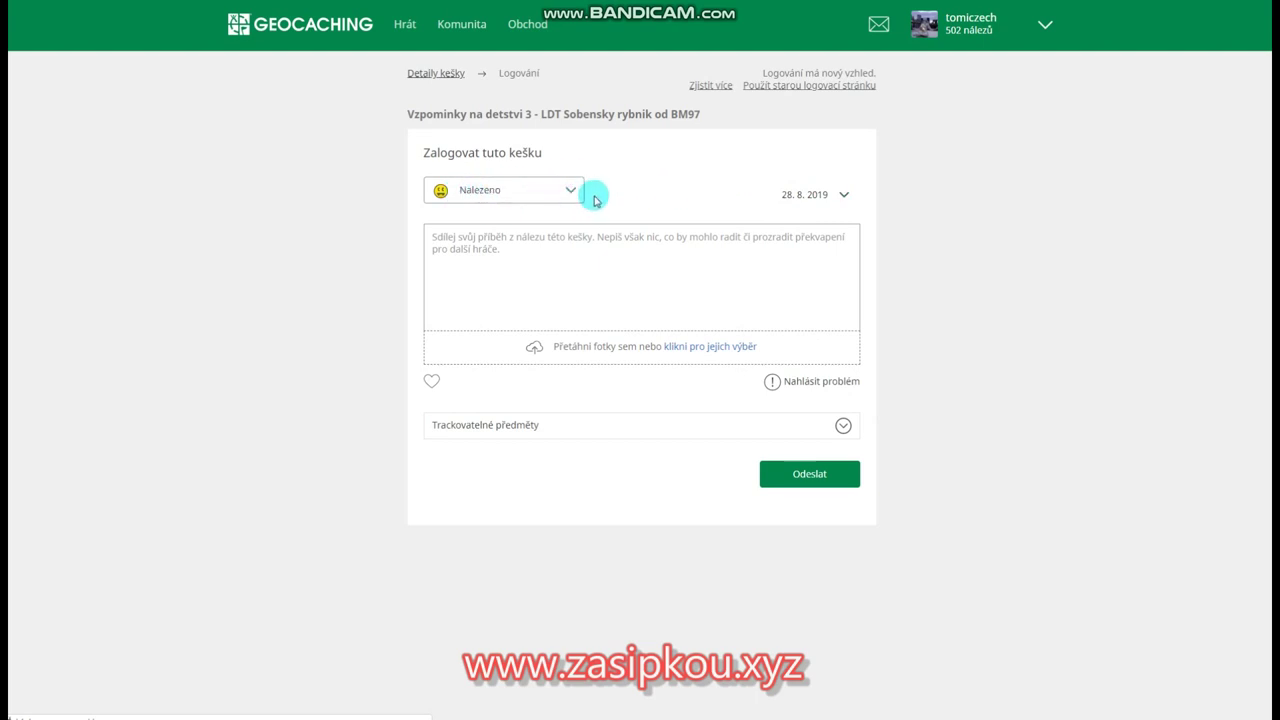
Try the log types Poznámka and Nenalezeno!, and return the log type to Nalezeno.
left_click(572, 195)
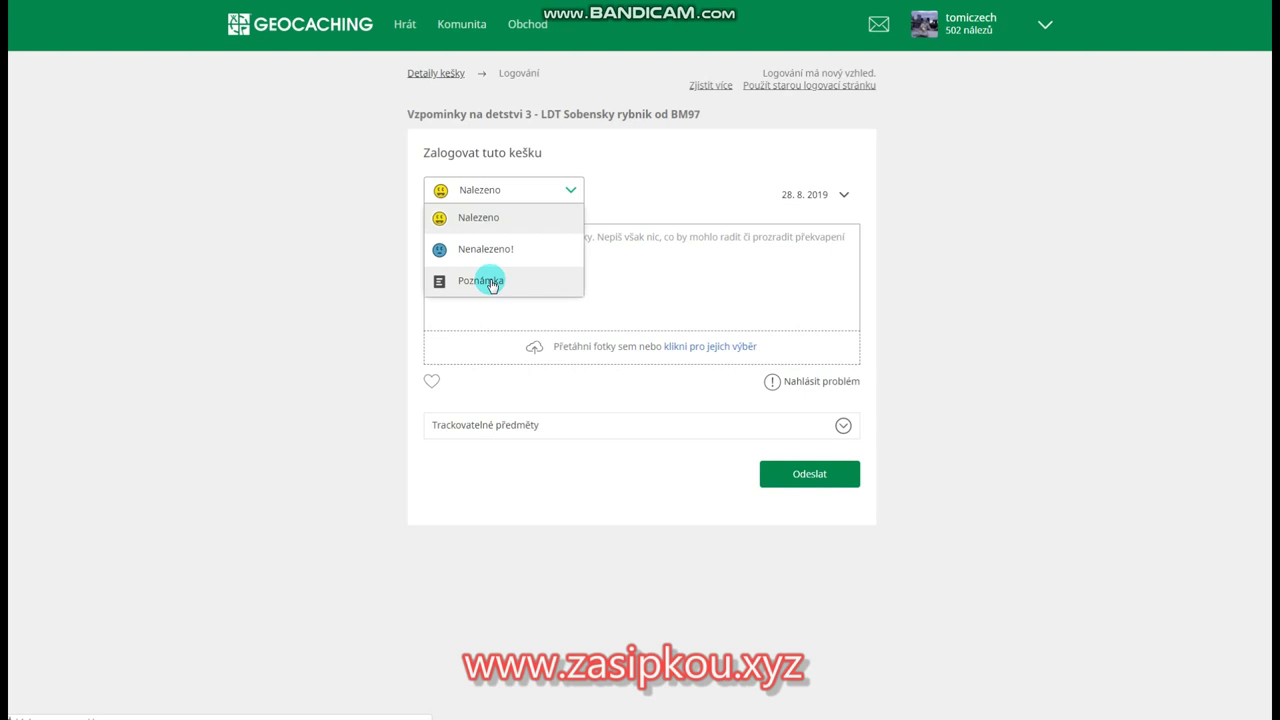
left_click(490, 282)
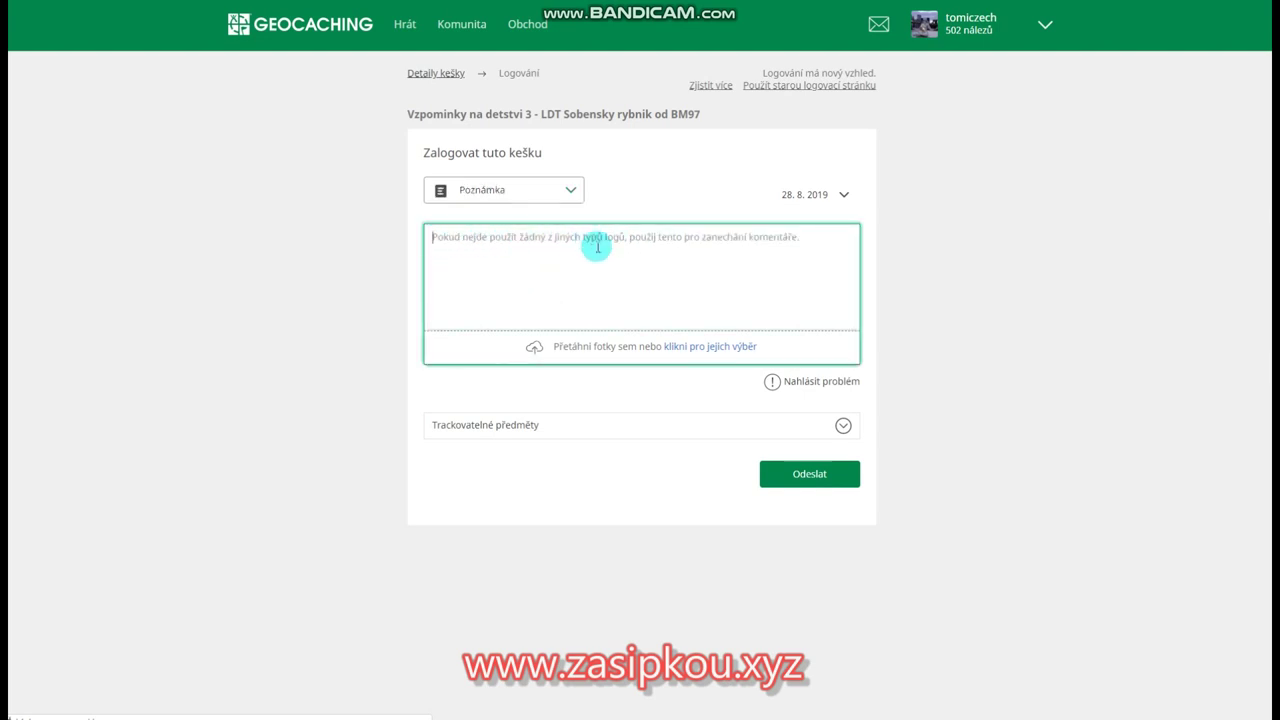
left_click(568, 190)
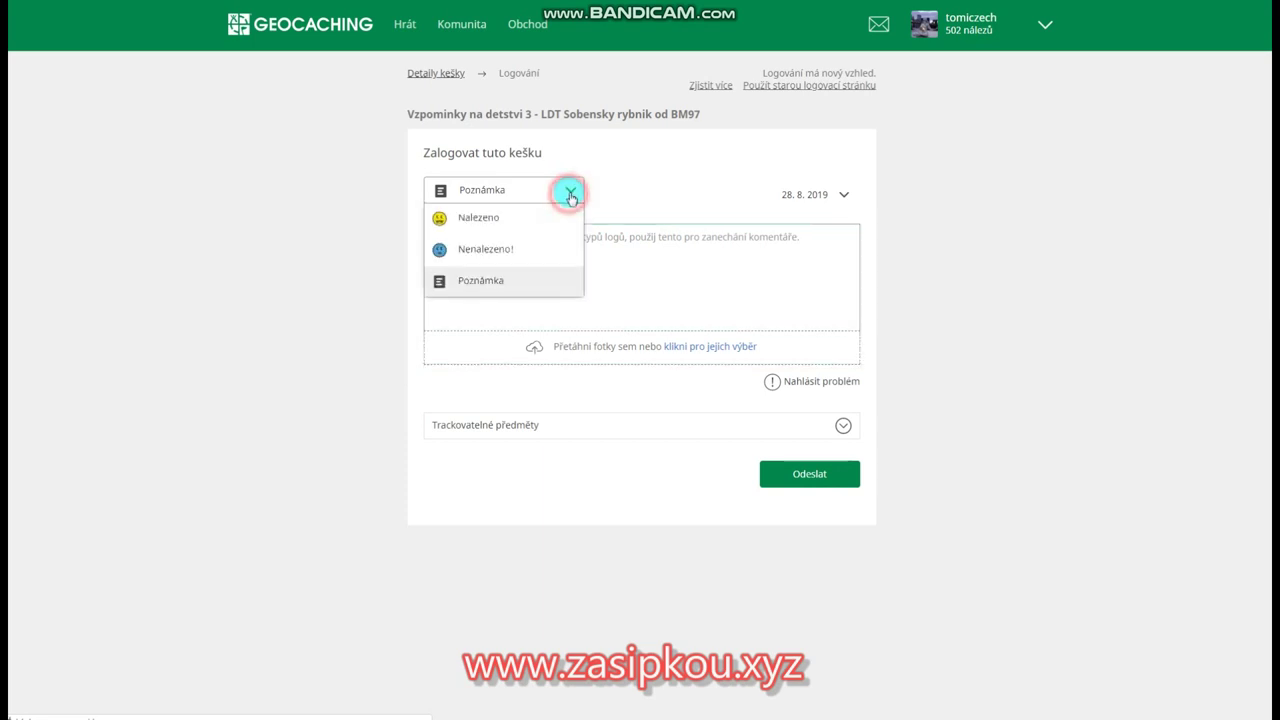
left_click(468, 252)
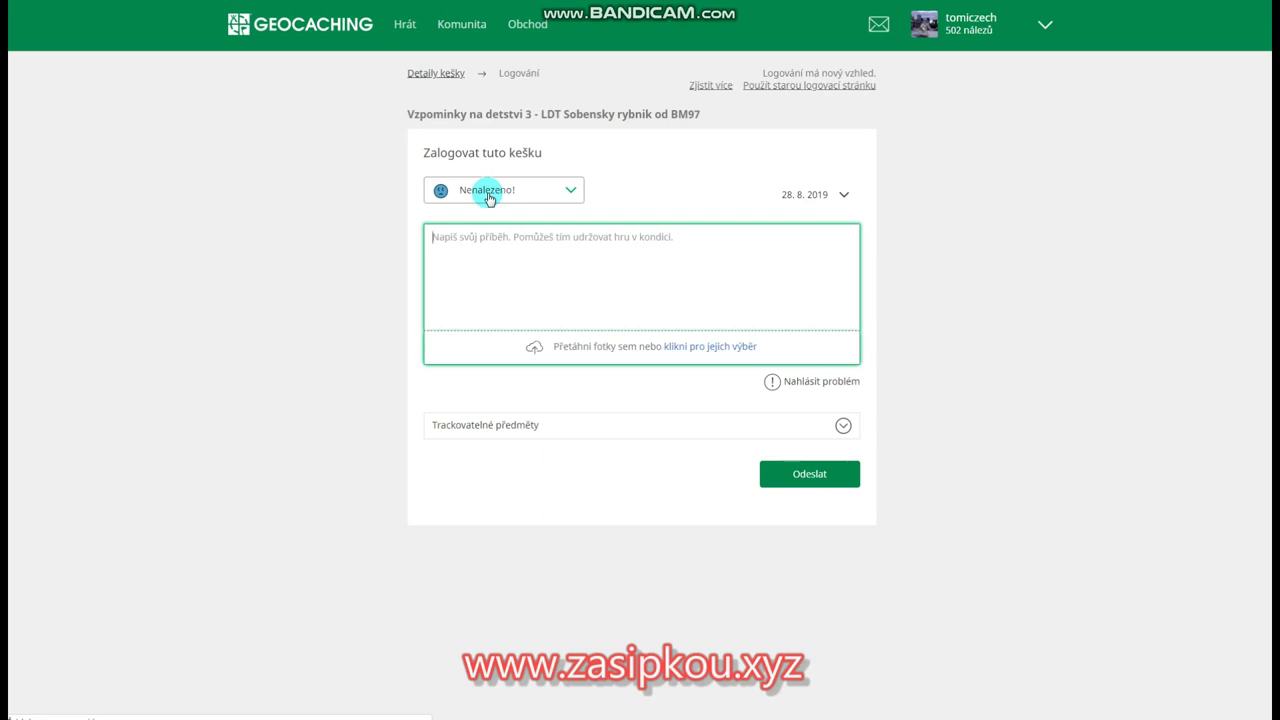
left_click(569, 192)
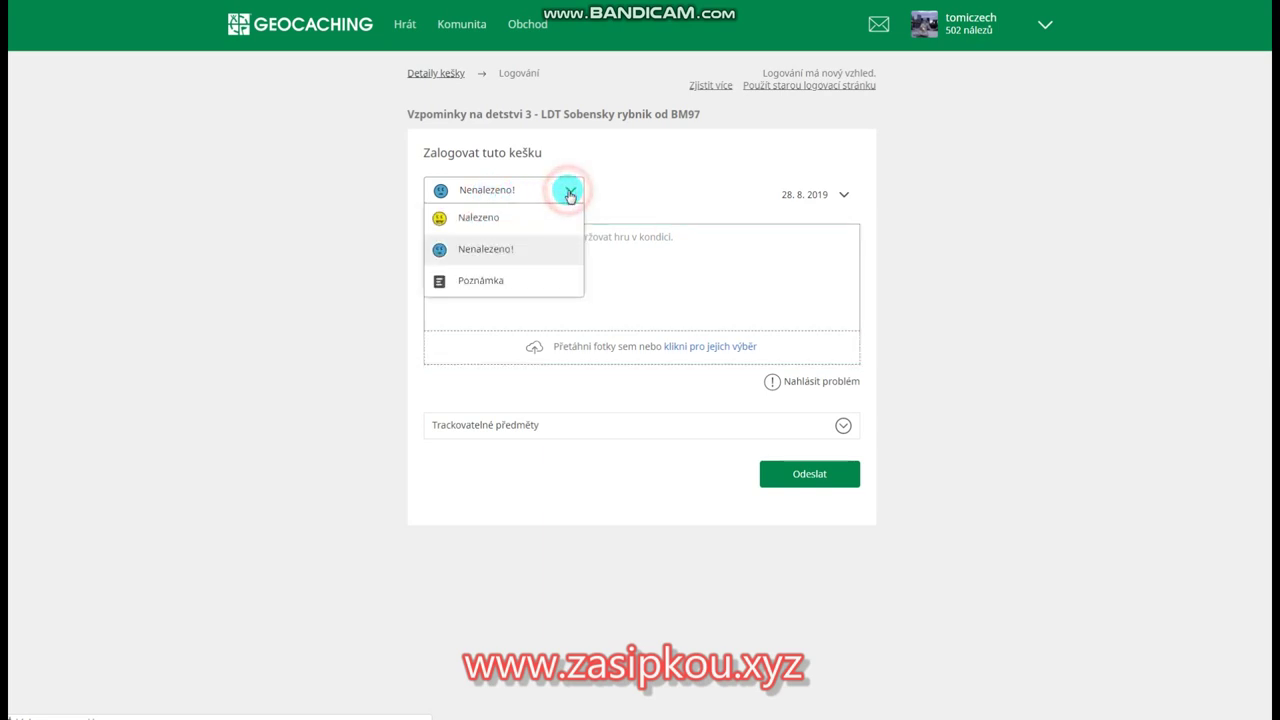
left_click(477, 217)
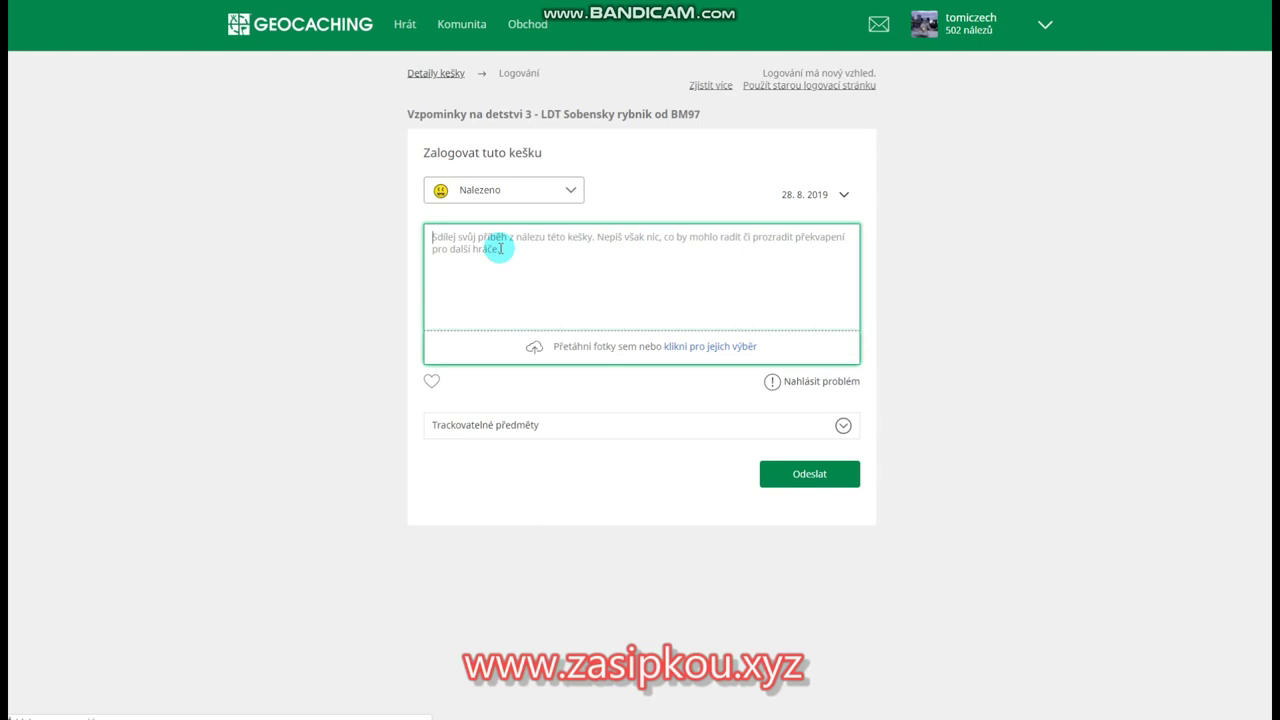
Enter "díkeš" as the log text and delete it again.
type("díkeš")
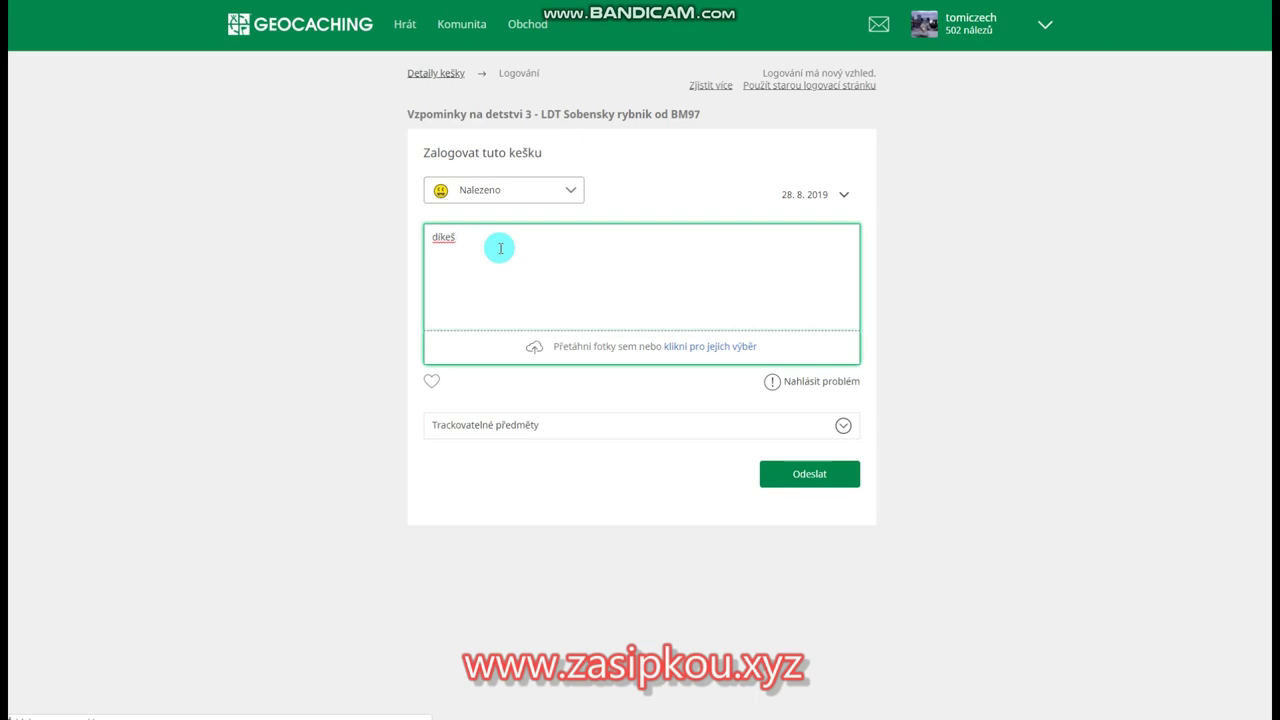
key("BackSpace")
key("BackSpace")
key("BackSpace")
key("BackSpace")
key("BackSpace")
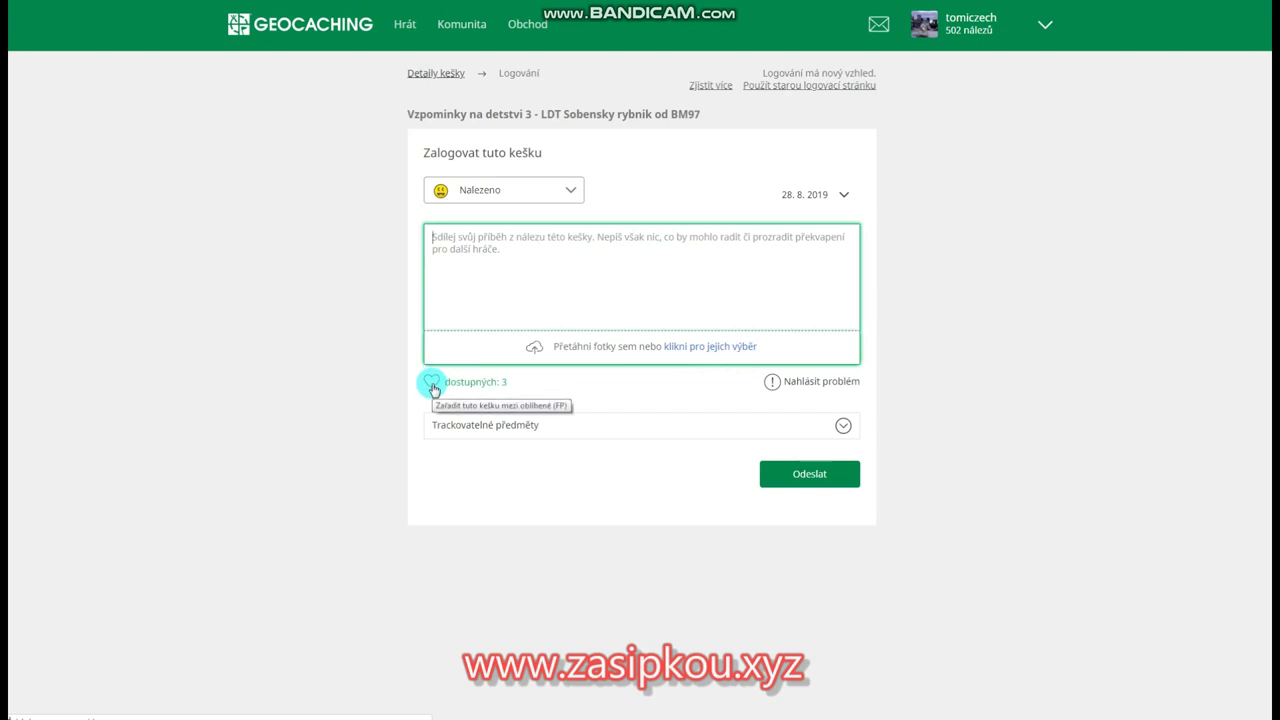
Give the cache a favourite point and take it back, and briefly show the list of trackable items.
left_click(433, 388)
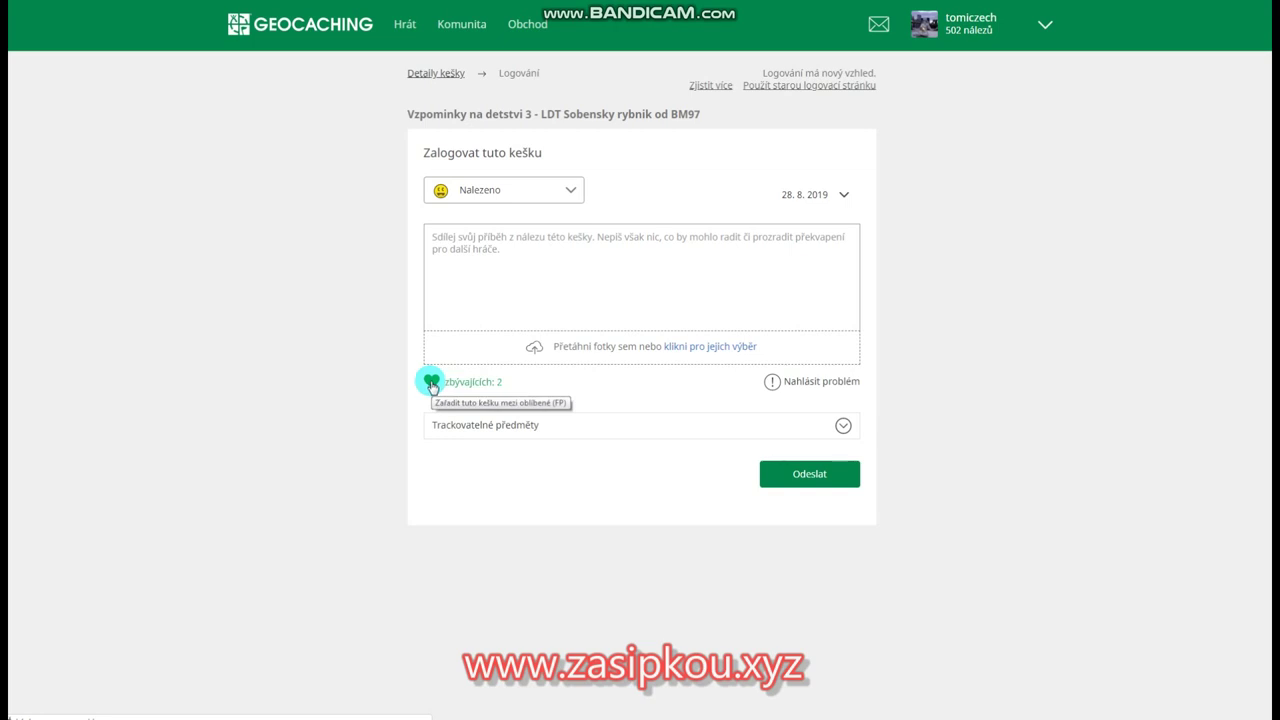
left_click(432, 385)
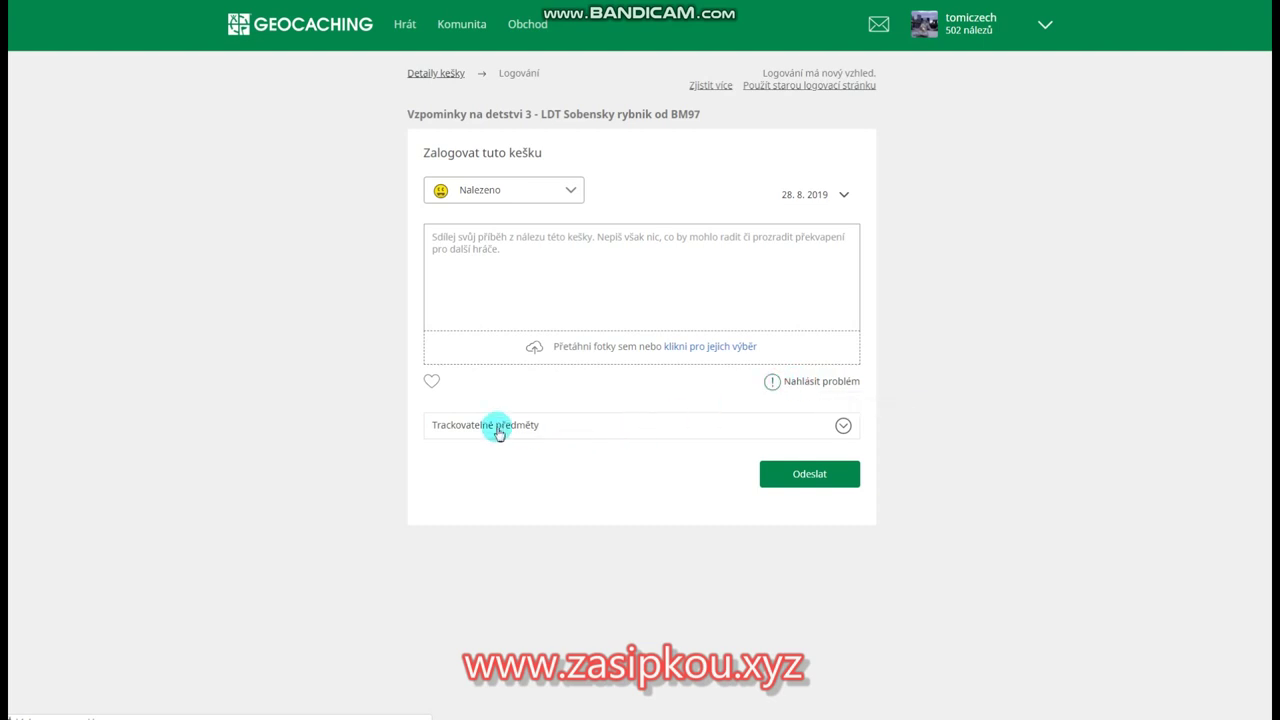
left_click(843, 427)
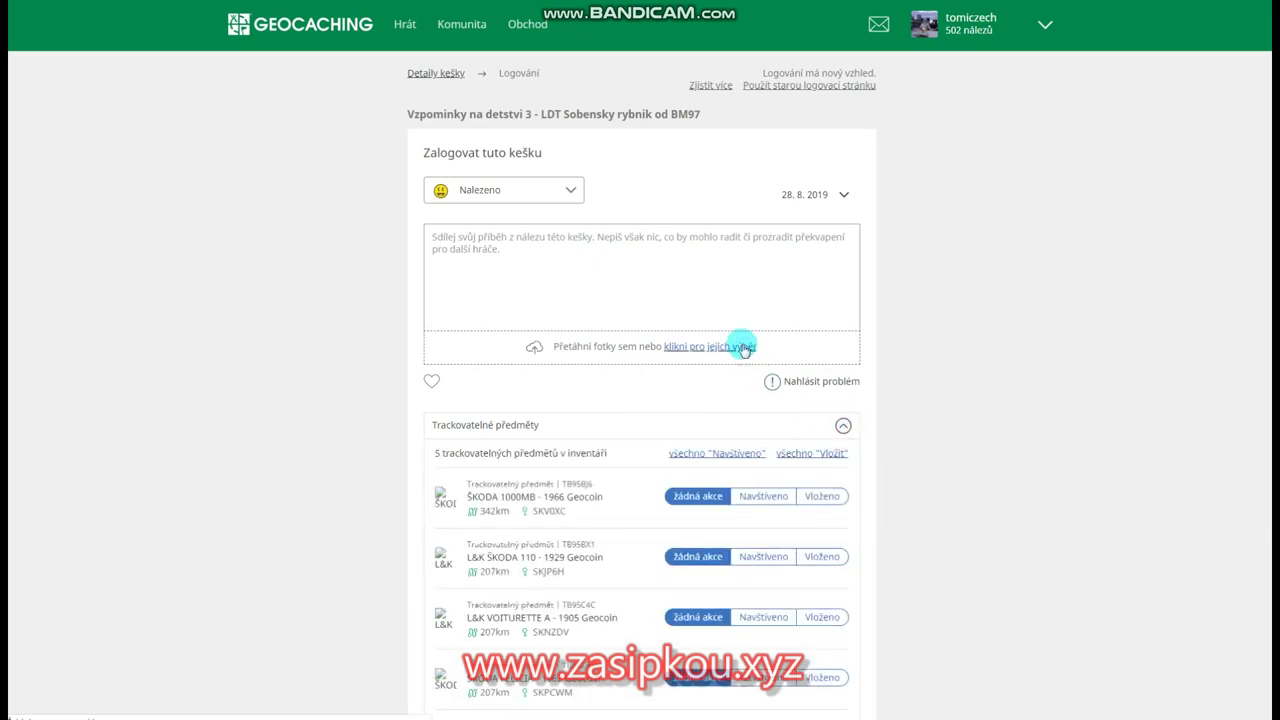
scroll(738, 340, "down", 2)
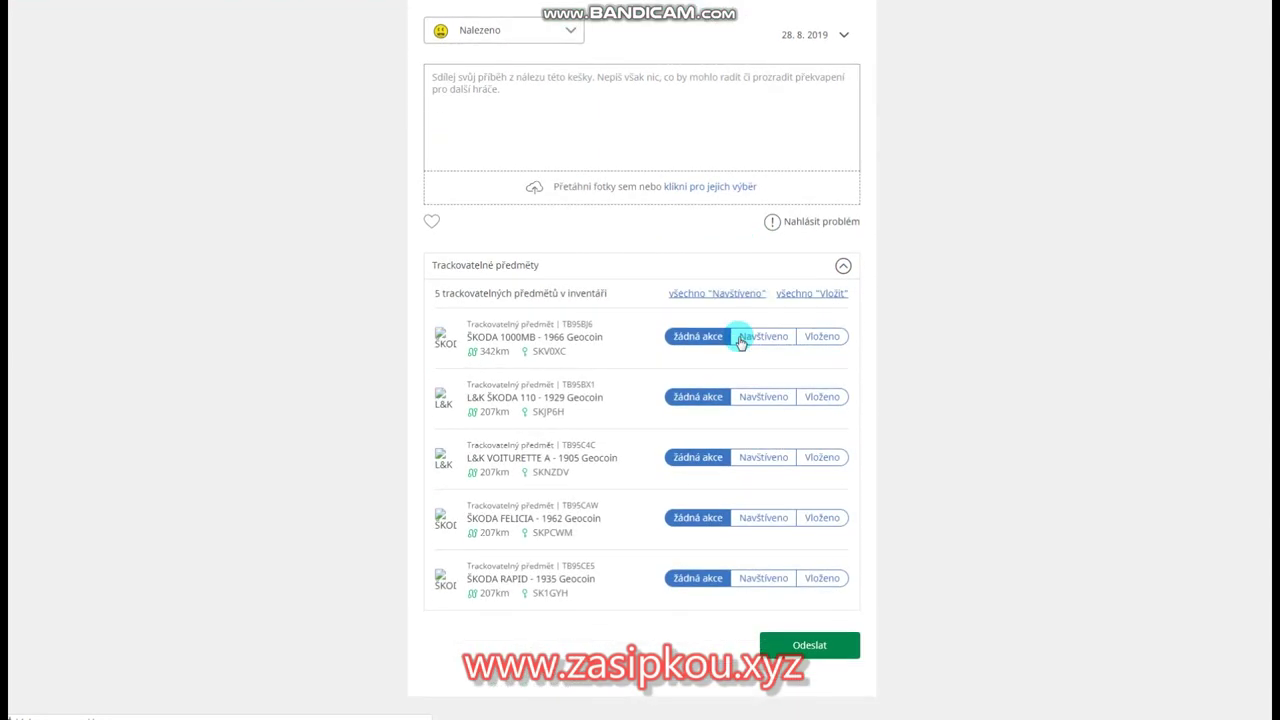
left_click(843, 265)
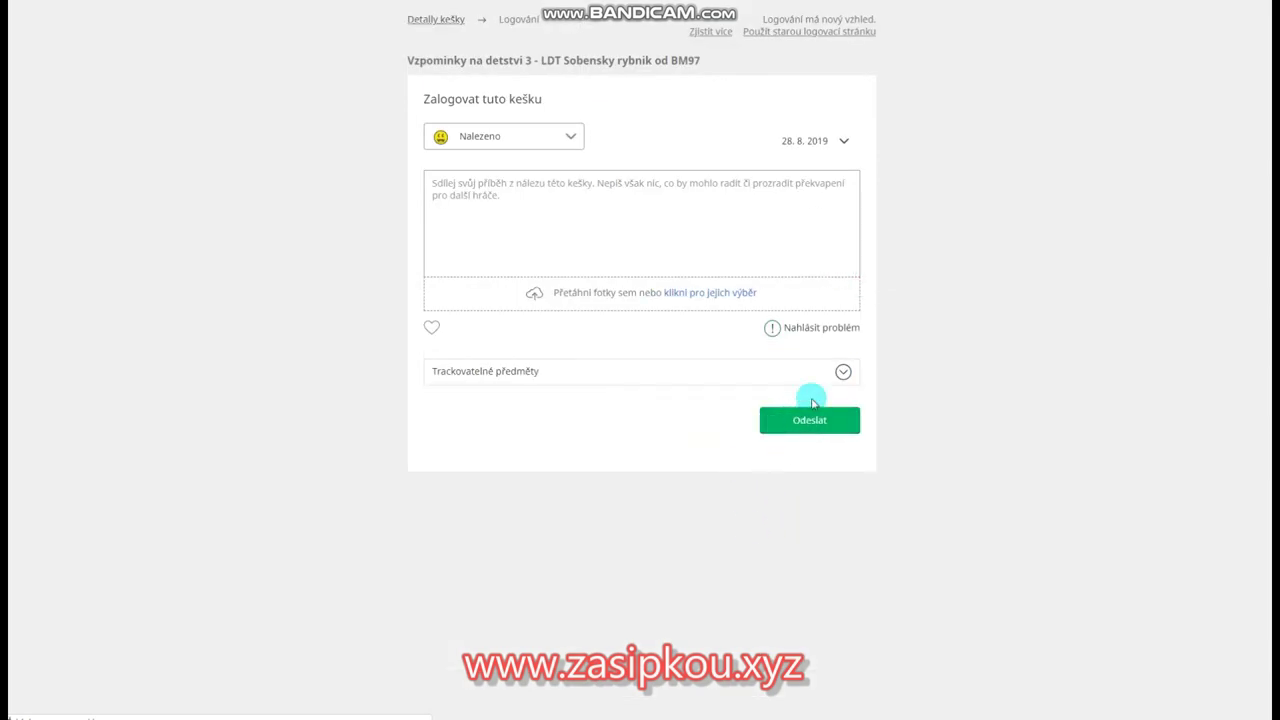
In the trackable items list, set the first three geocoins to Navštíveno and ŠKODA FELICIA and ŠKODA RAPID to Vloženo.
left_click(843, 373)
scroll(691, 394, "down", 2)
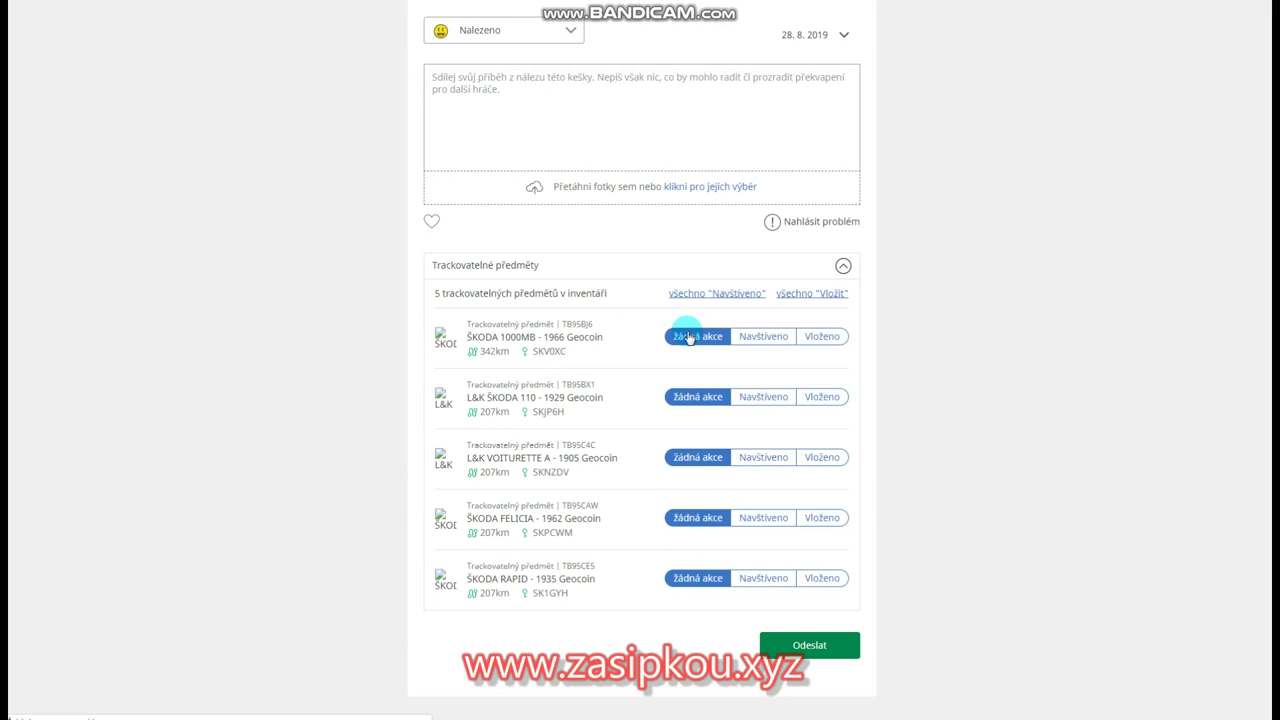
left_click(751, 336)
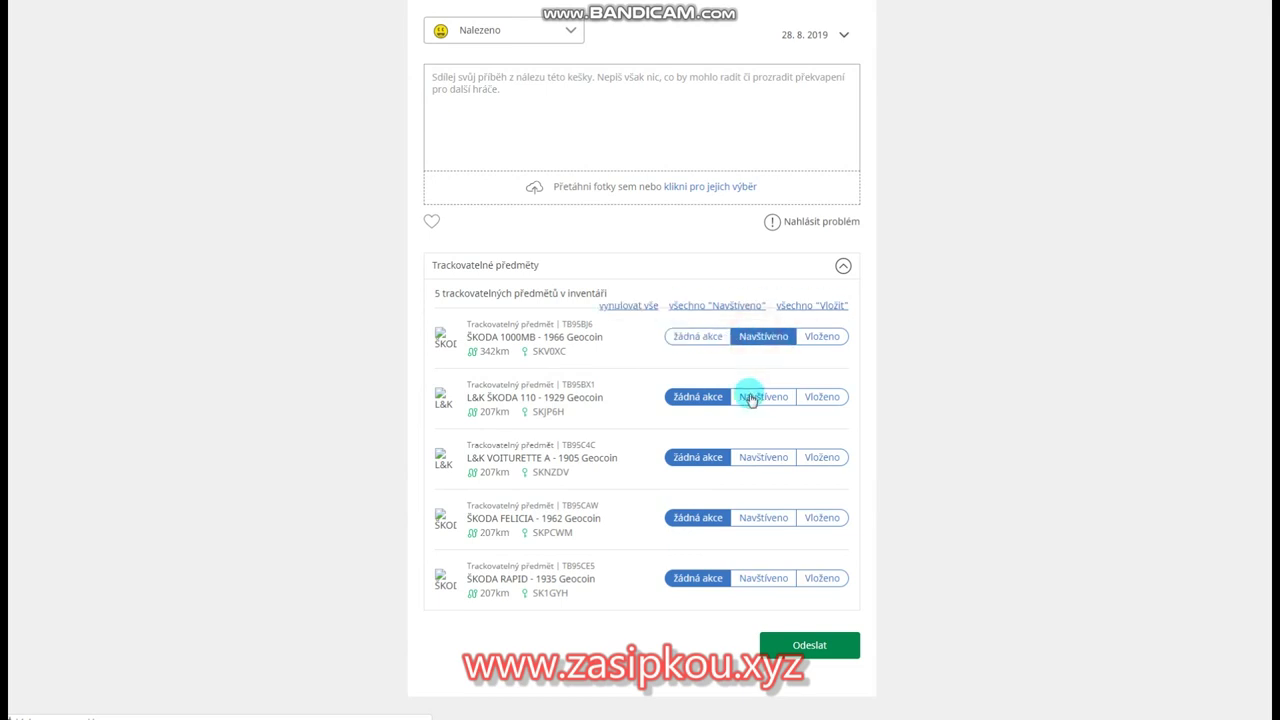
left_click(750, 396)
left_click(754, 457)
left_click(821, 518)
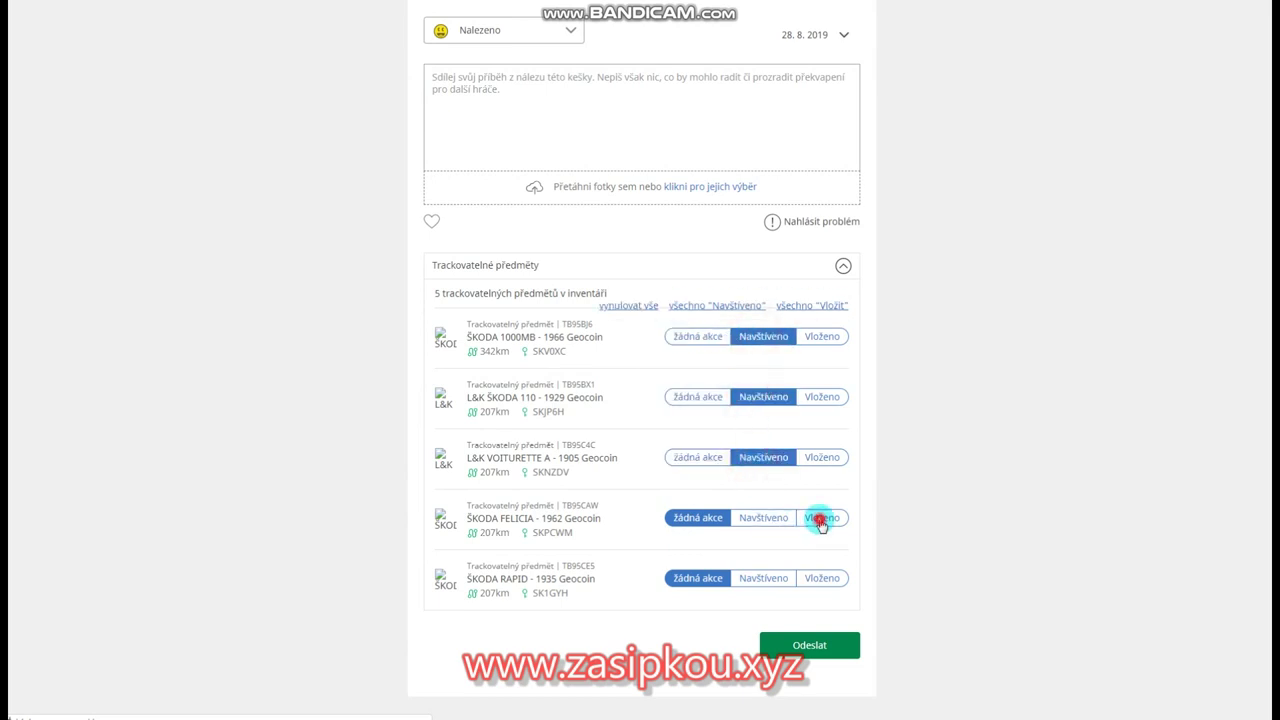
left_click(823, 578)
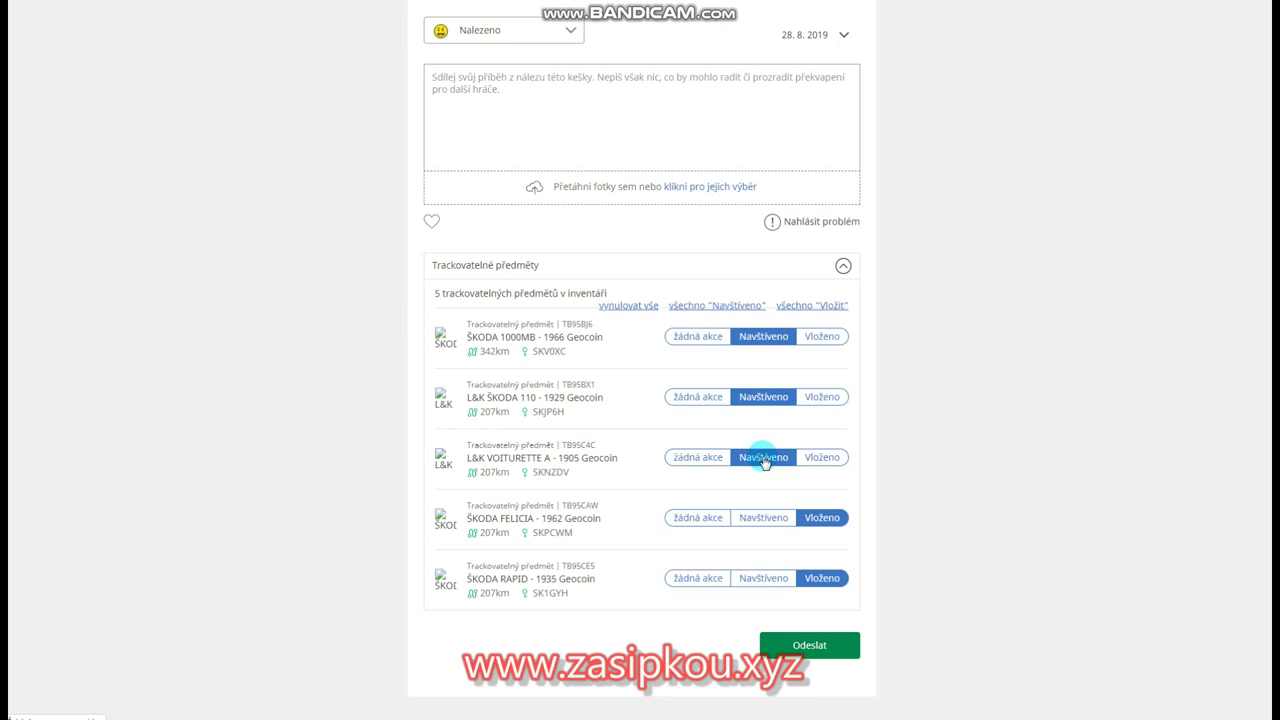
left_click(820, 521)
left_click(608, 527)
left_click(597, 572)
left_click(603, 530)
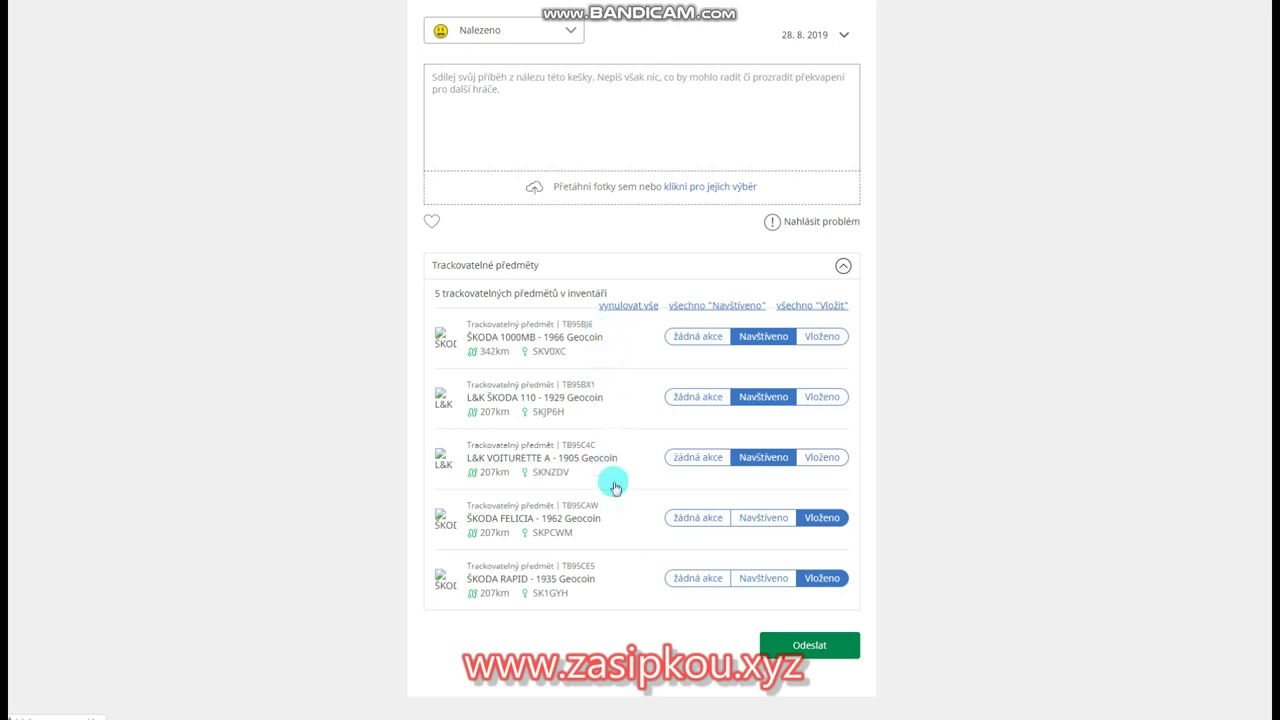
Reset all five trackable geocoins to žádná akce and collapse the list of trackable items.
left_click(701, 516)
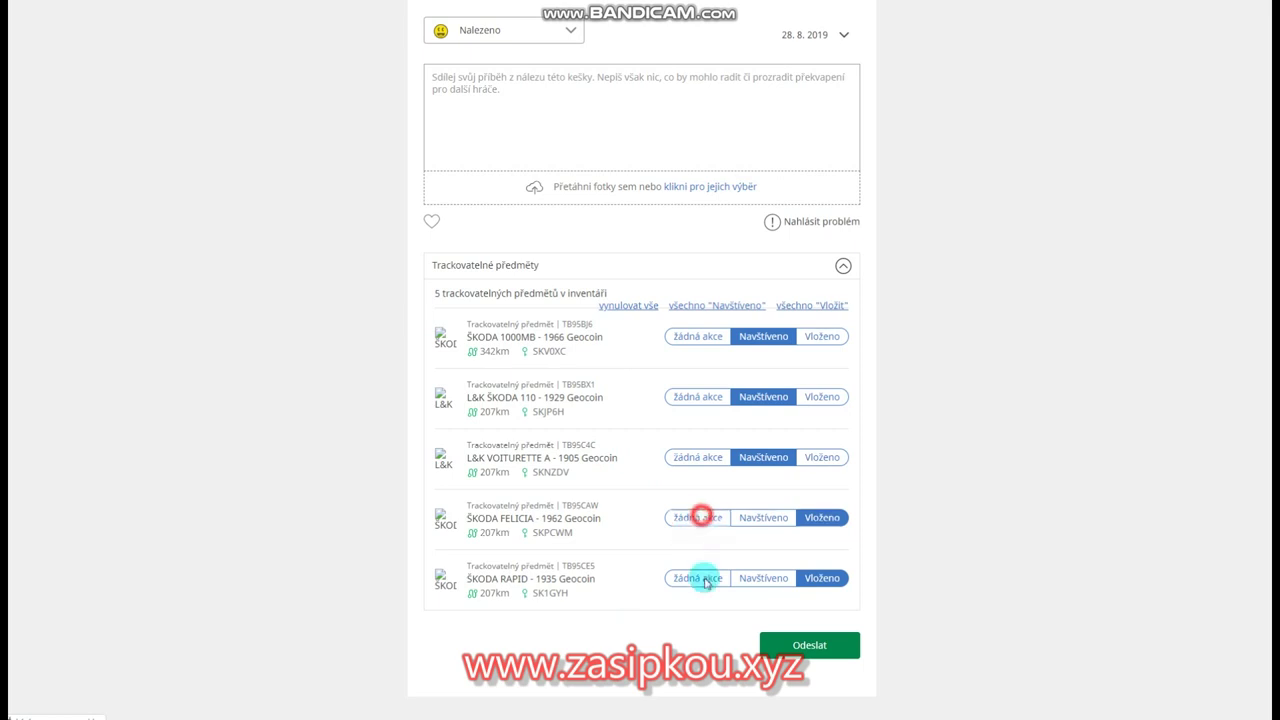
left_click(704, 579)
left_click(699, 459)
left_click(694, 394)
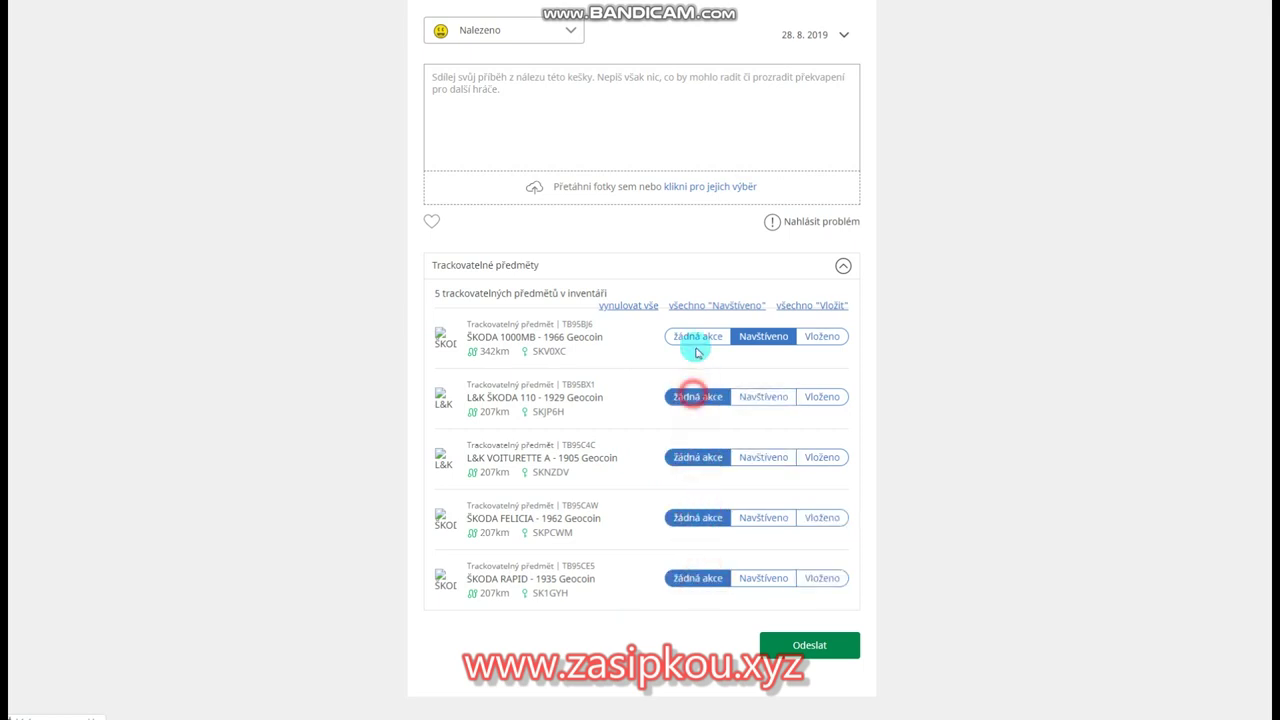
left_click(697, 337)
scroll(694, 374, "up", 2)
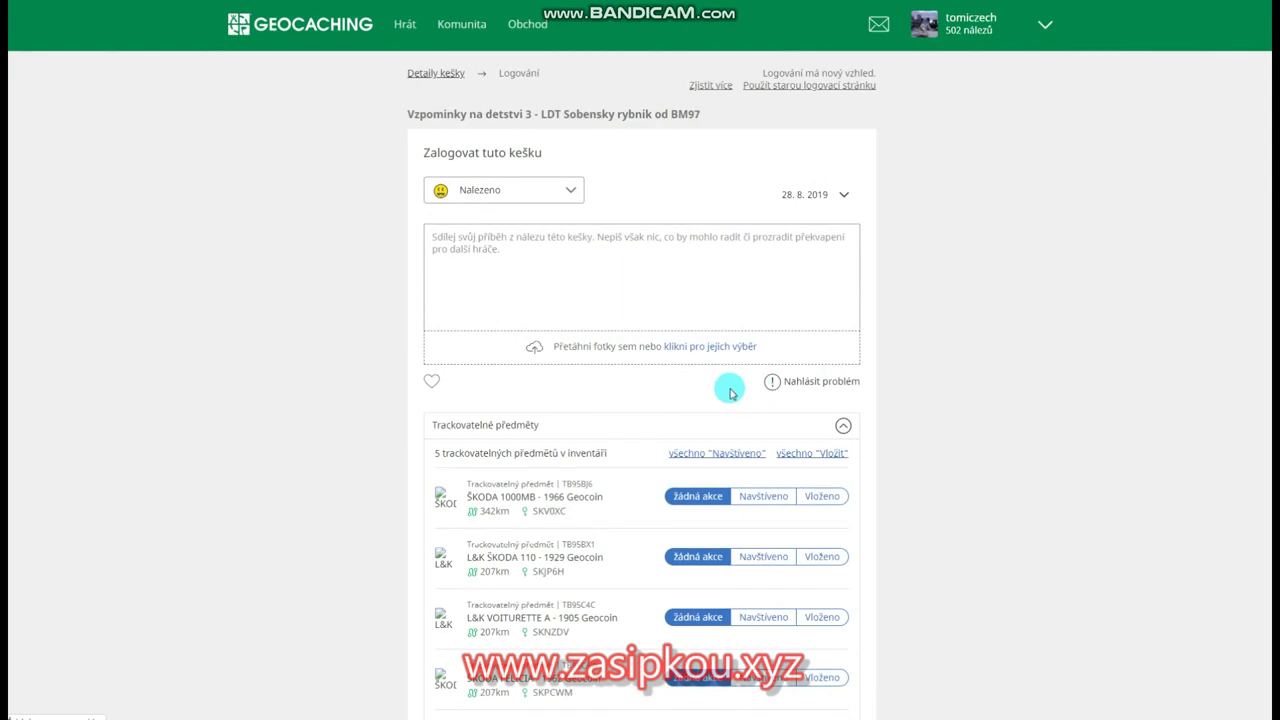
left_click(843, 426)
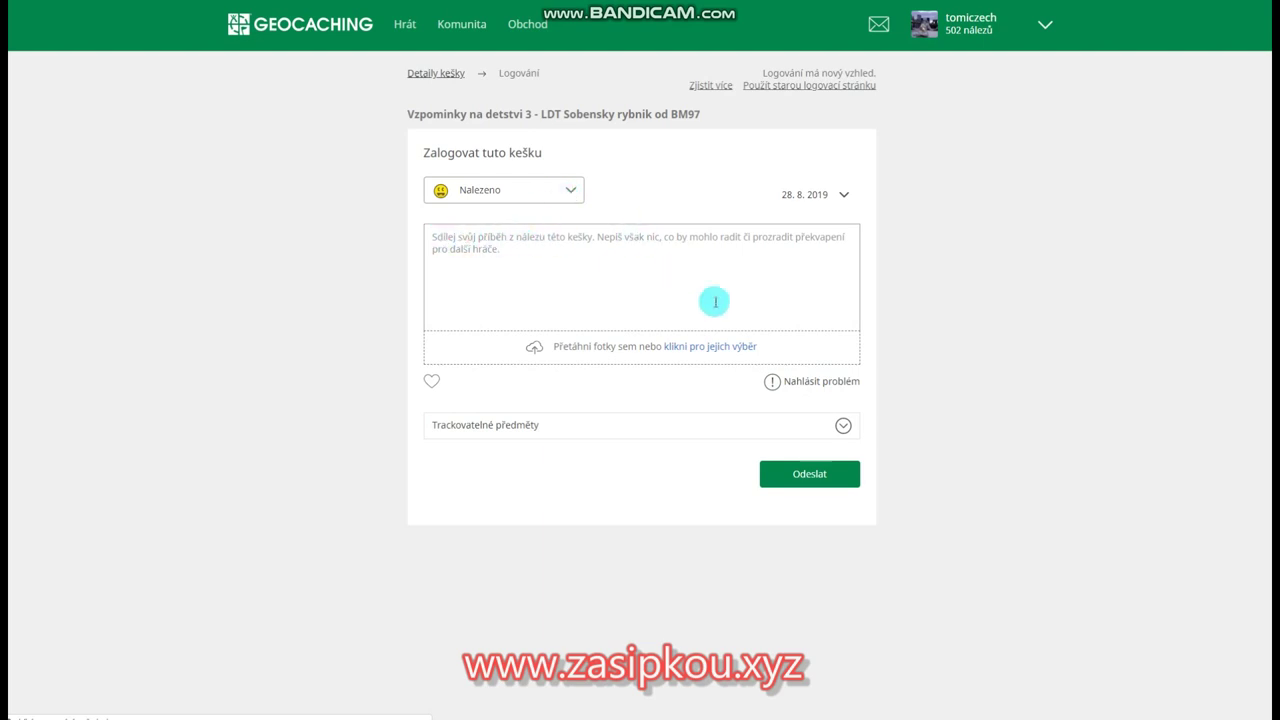
Show the problem-reporting choices and examine Plný logbook, Schránka je poškozena, Keška by měla být archivována and Další.
left_click(789, 384)
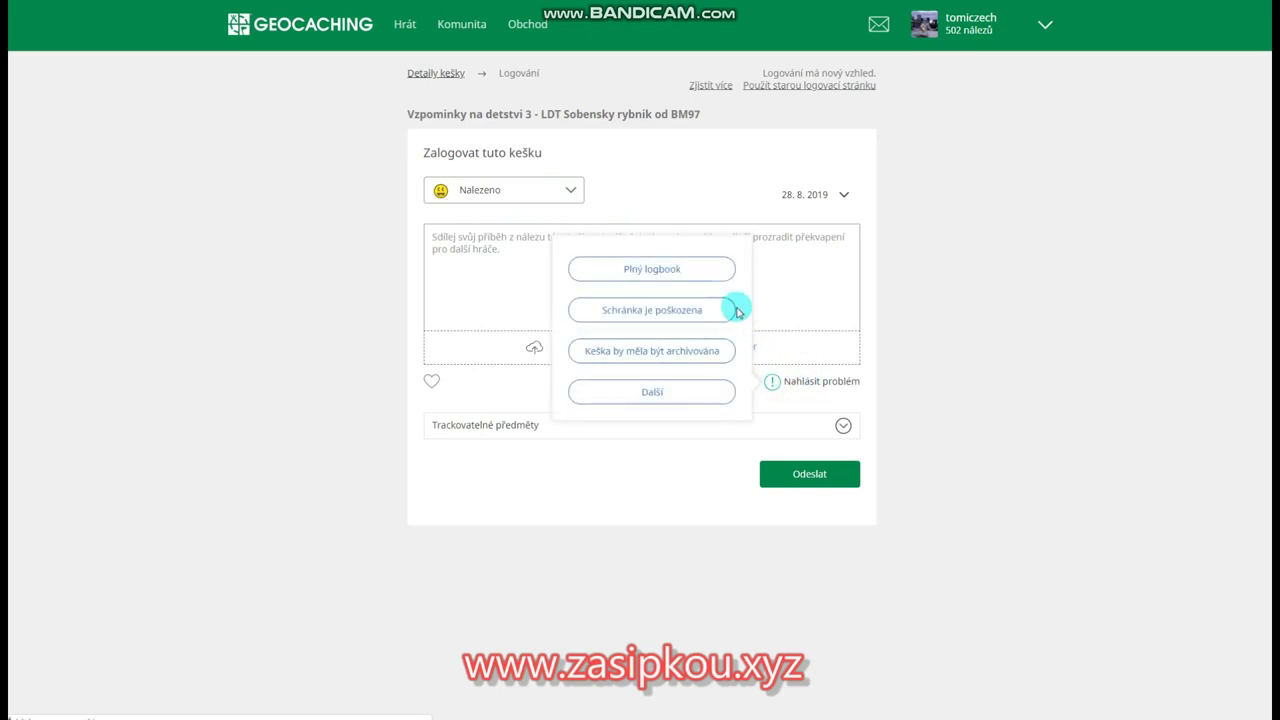
left_click(650, 270)
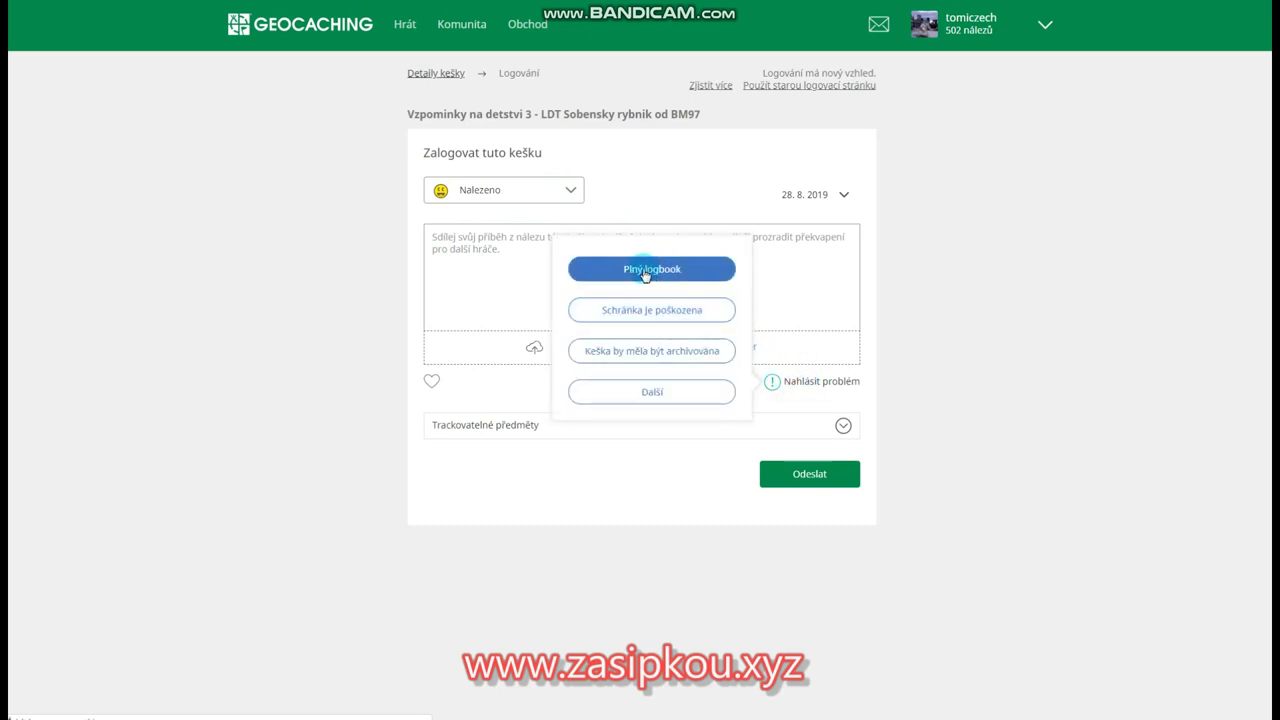
left_click(640, 308)
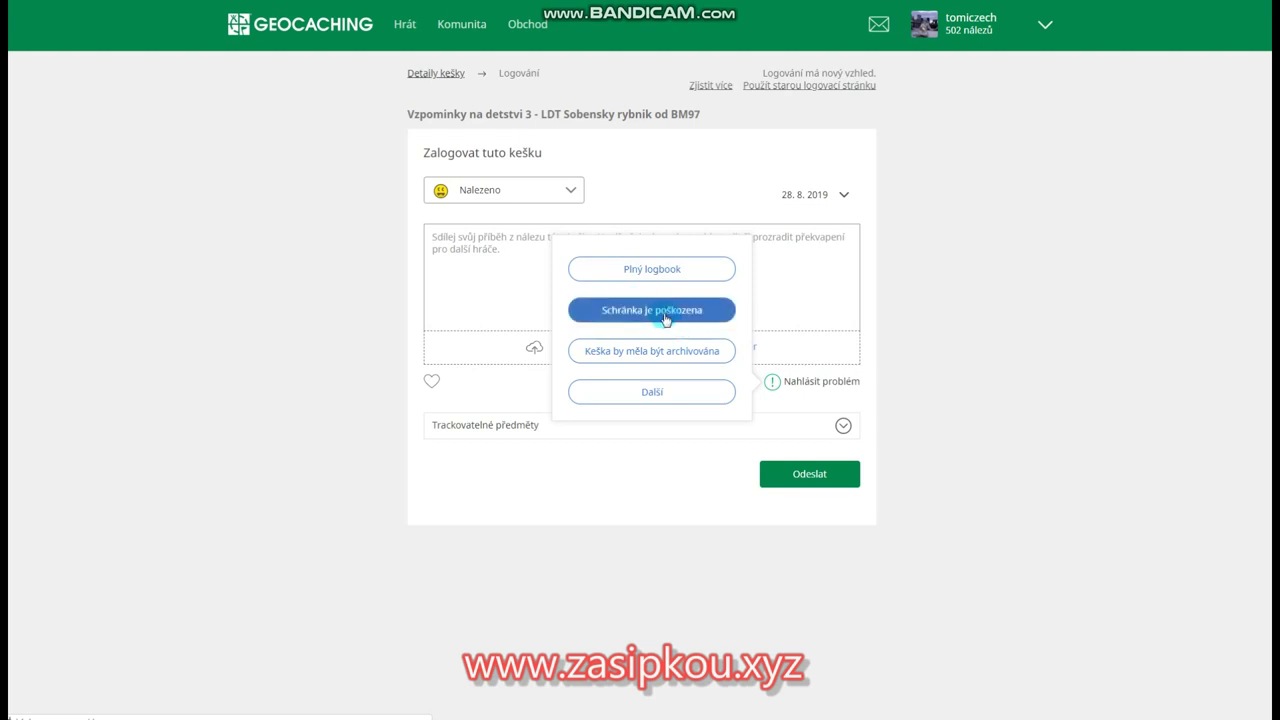
left_click(637, 355)
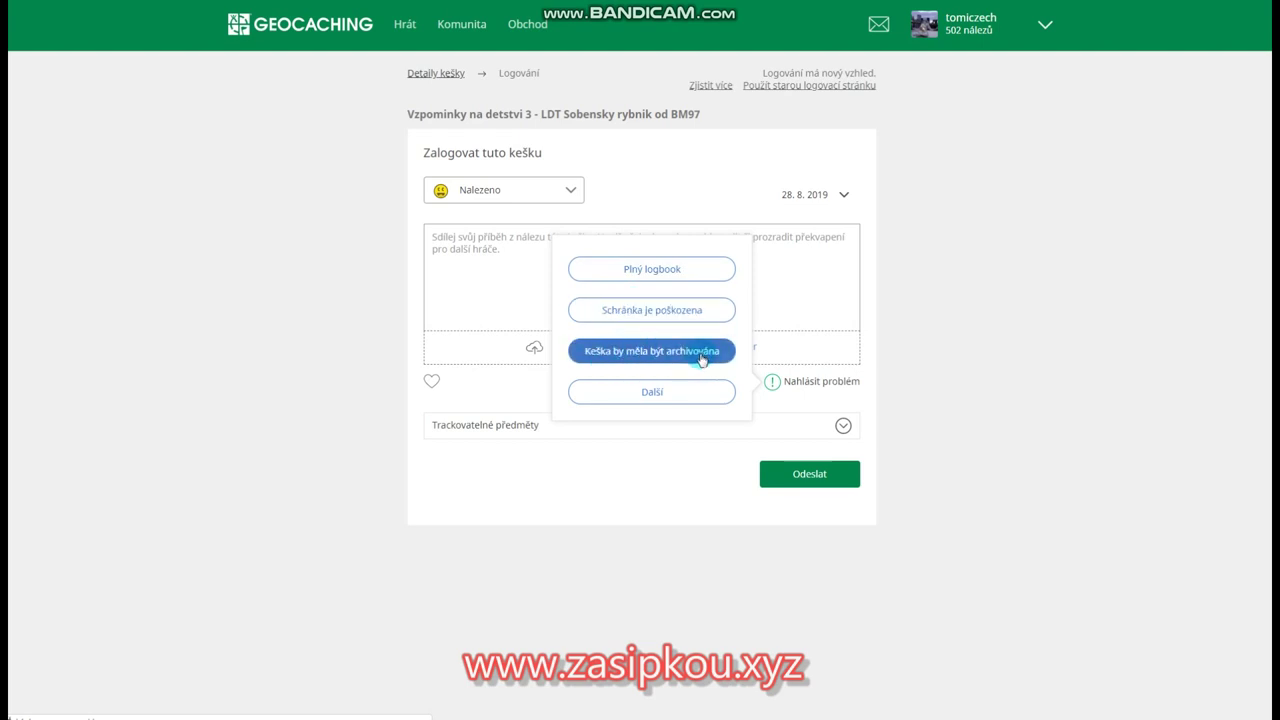
left_click(672, 392)
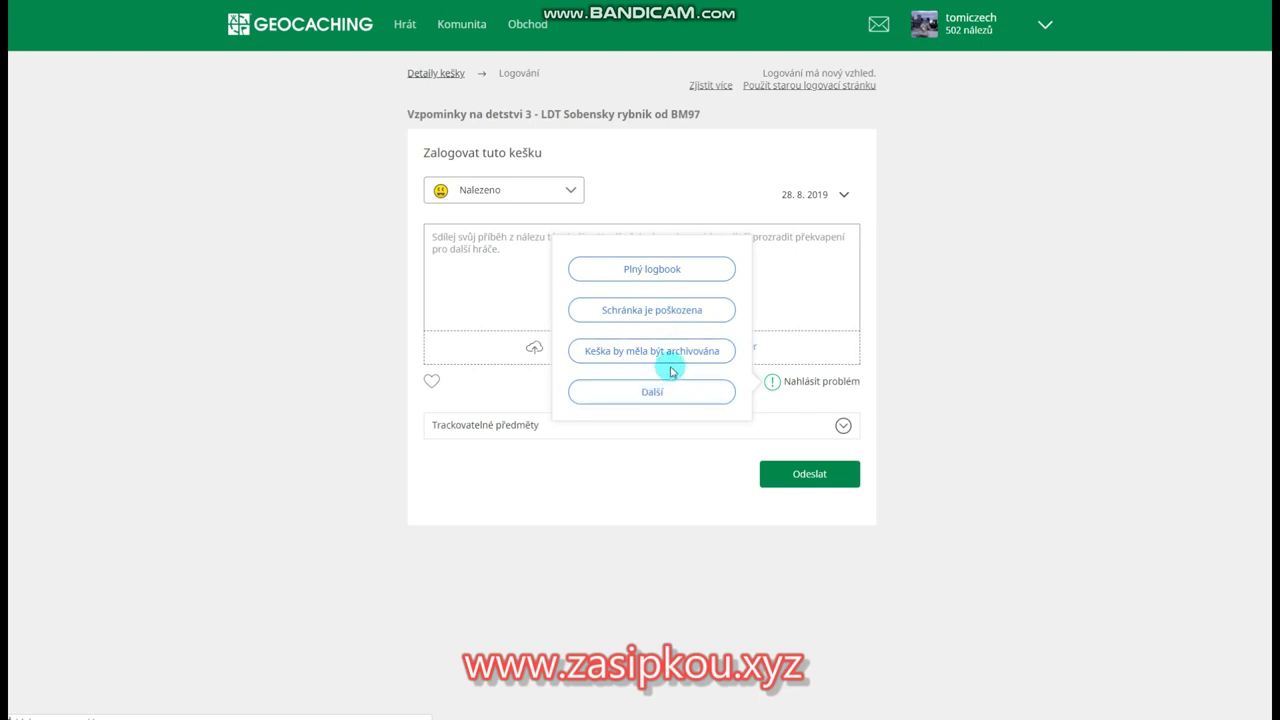
left_click(672, 366)
left_click(570, 308)
left_click(651, 354)
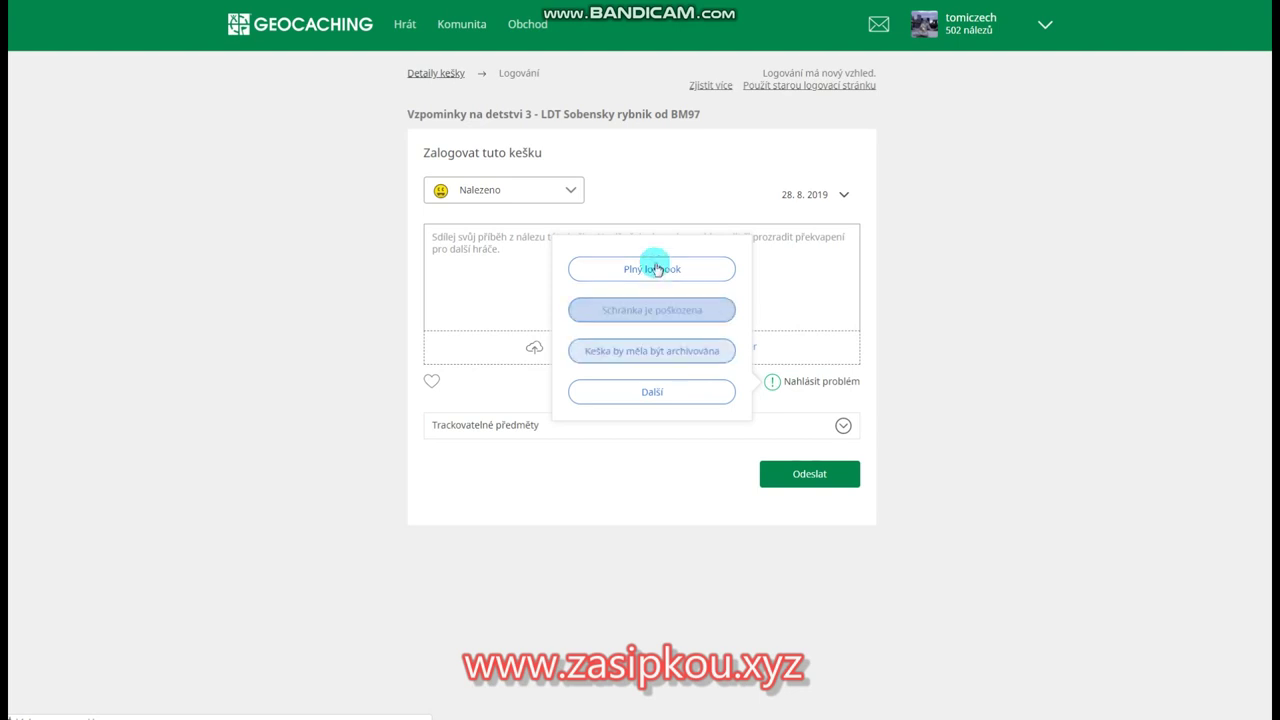
Close the problem-reporting choices and change the log type to Nenalezeno!
left_click(923, 294)
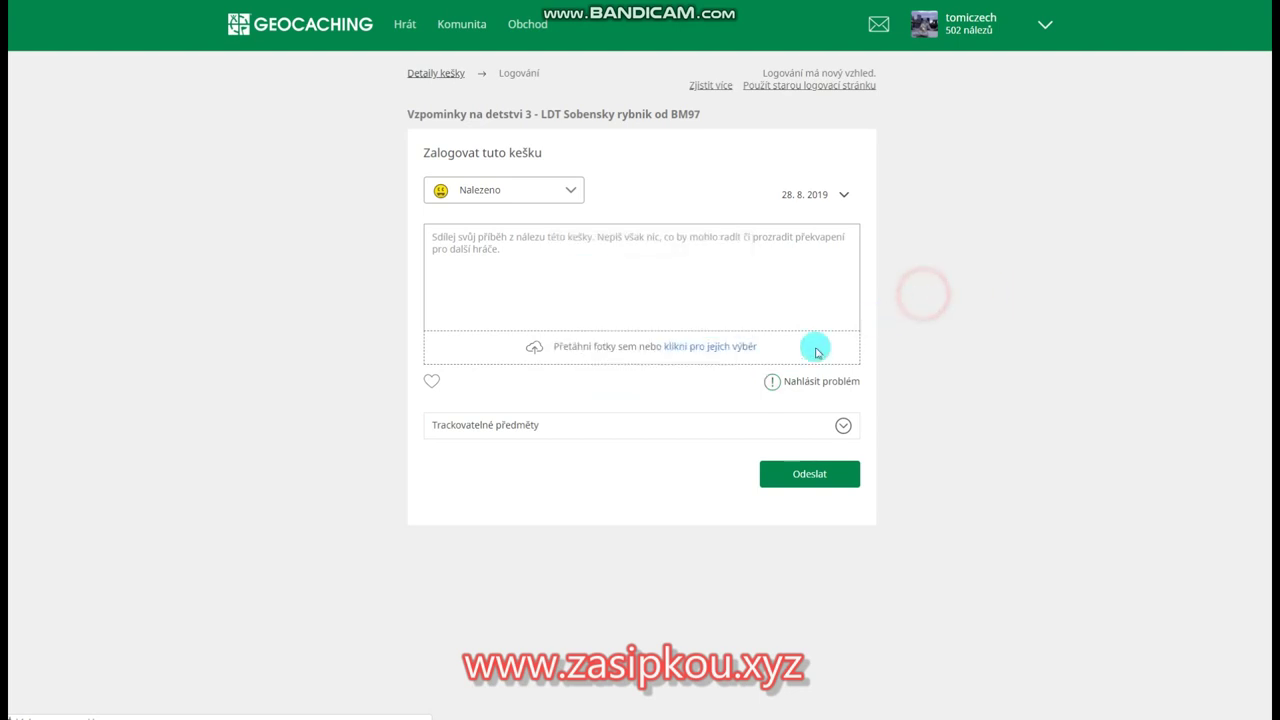
left_click(569, 190)
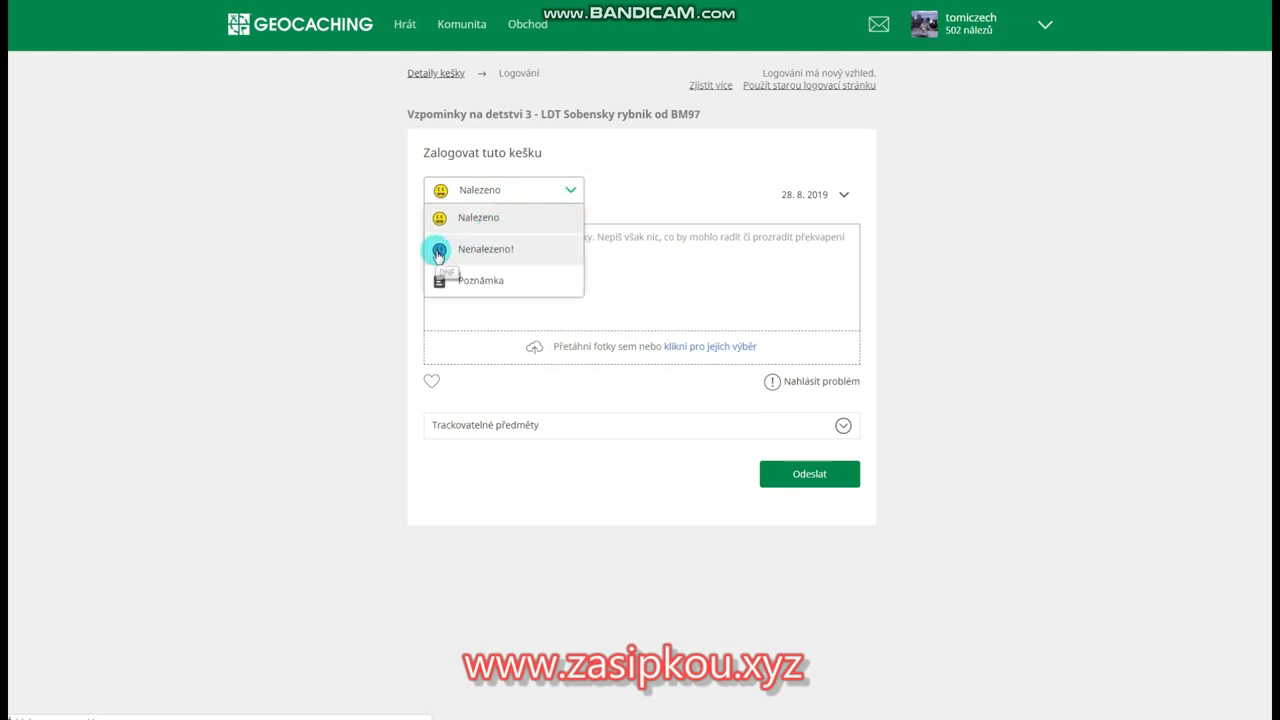
left_click(491, 254)
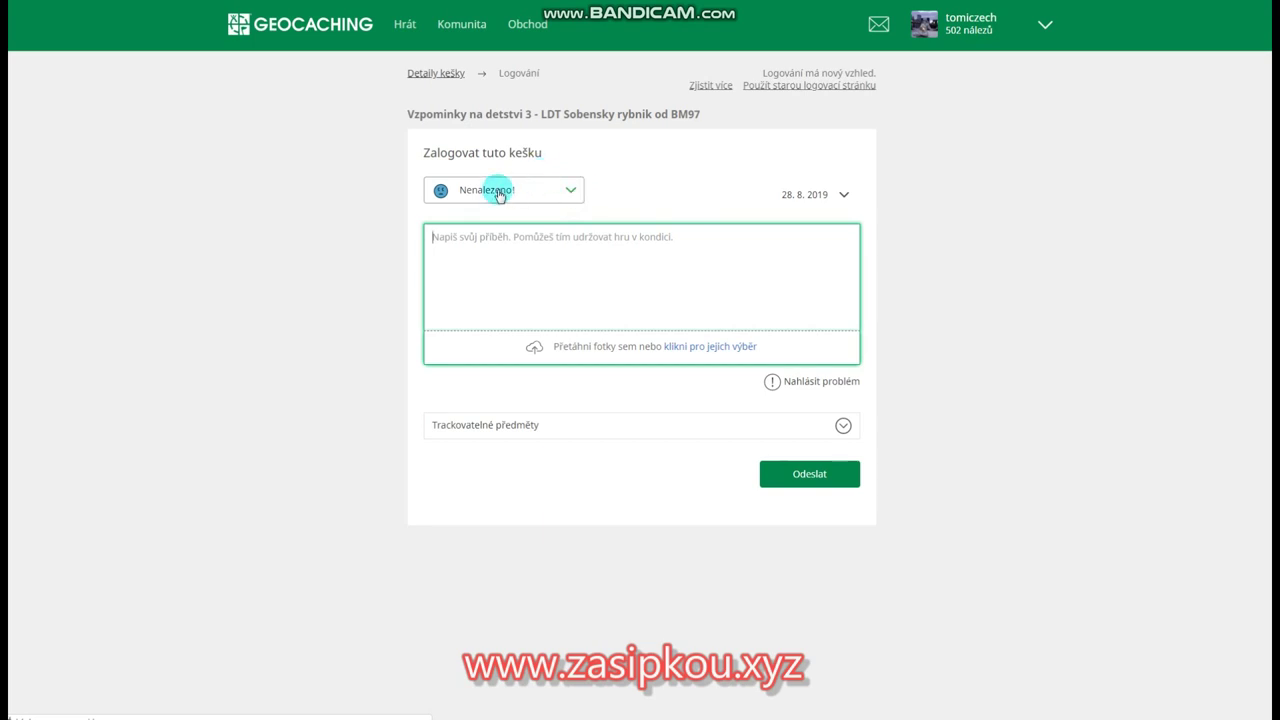
For the Nenalezeno! log, try the problem choice Keška se možná ztratila and report Keška by měla být archivována.
left_click(799, 385)
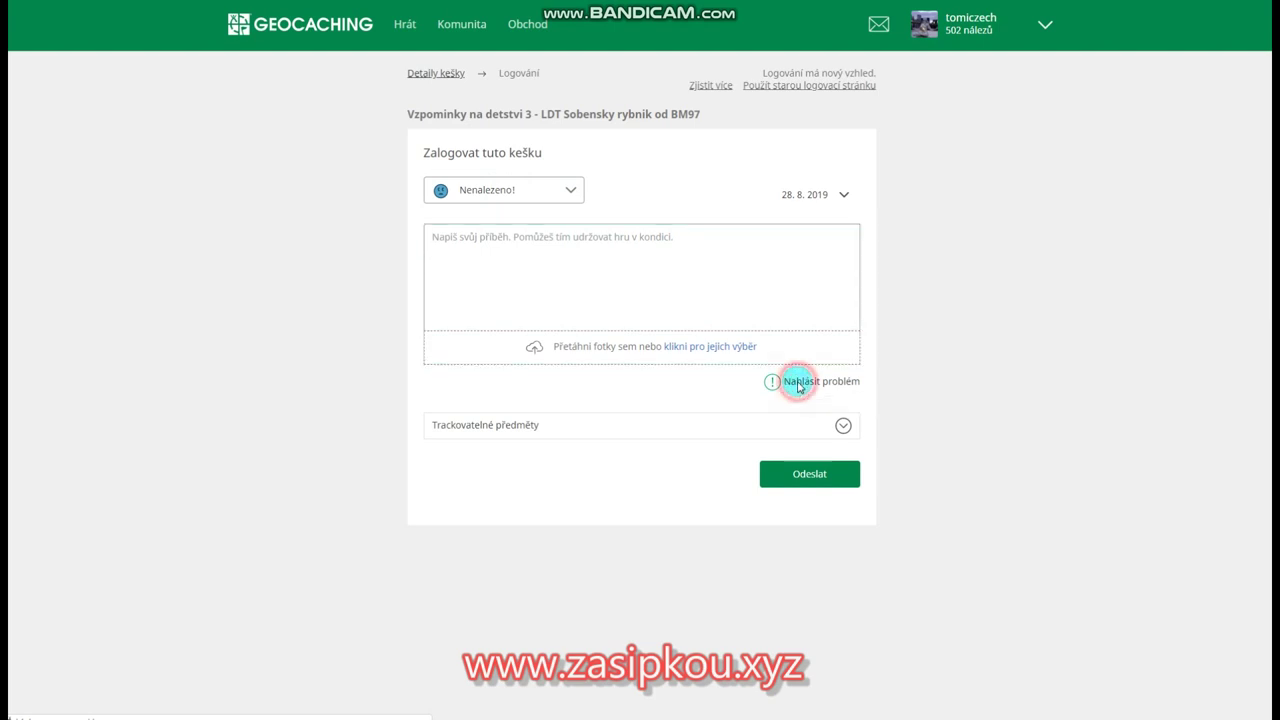
left_click(629, 310)
left_click(661, 303)
left_click(630, 350)
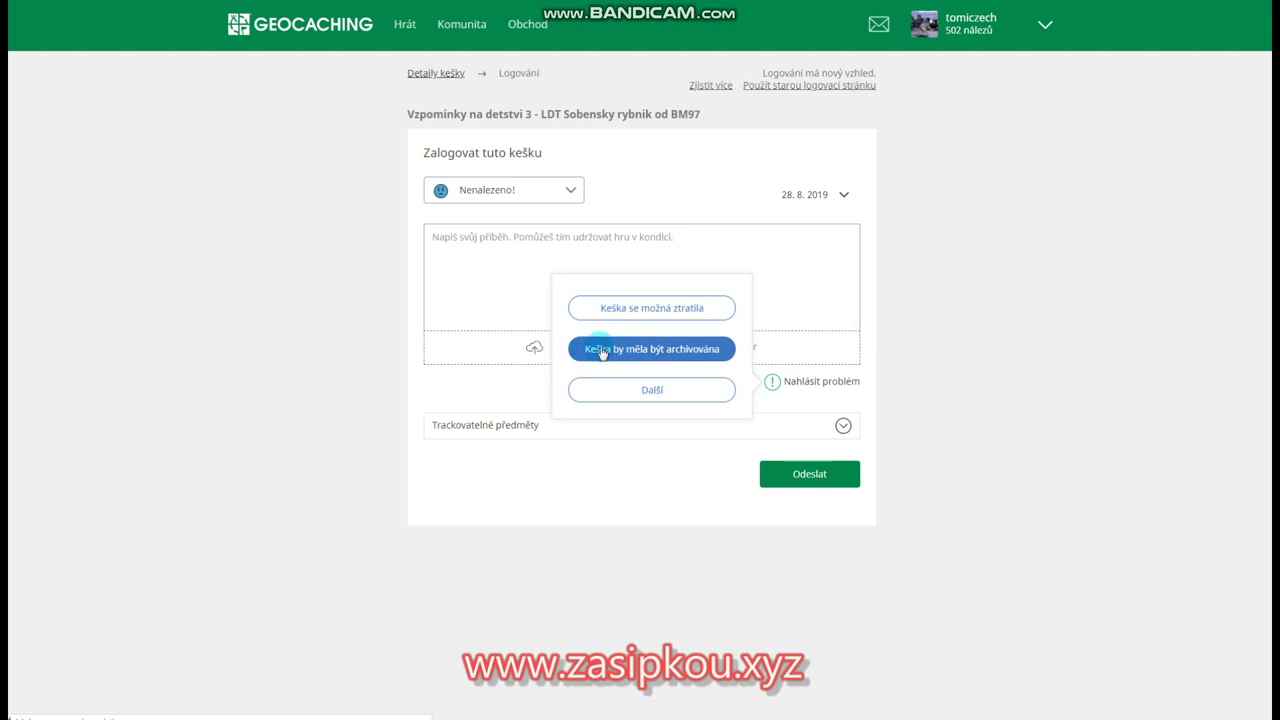
left_click(676, 349)
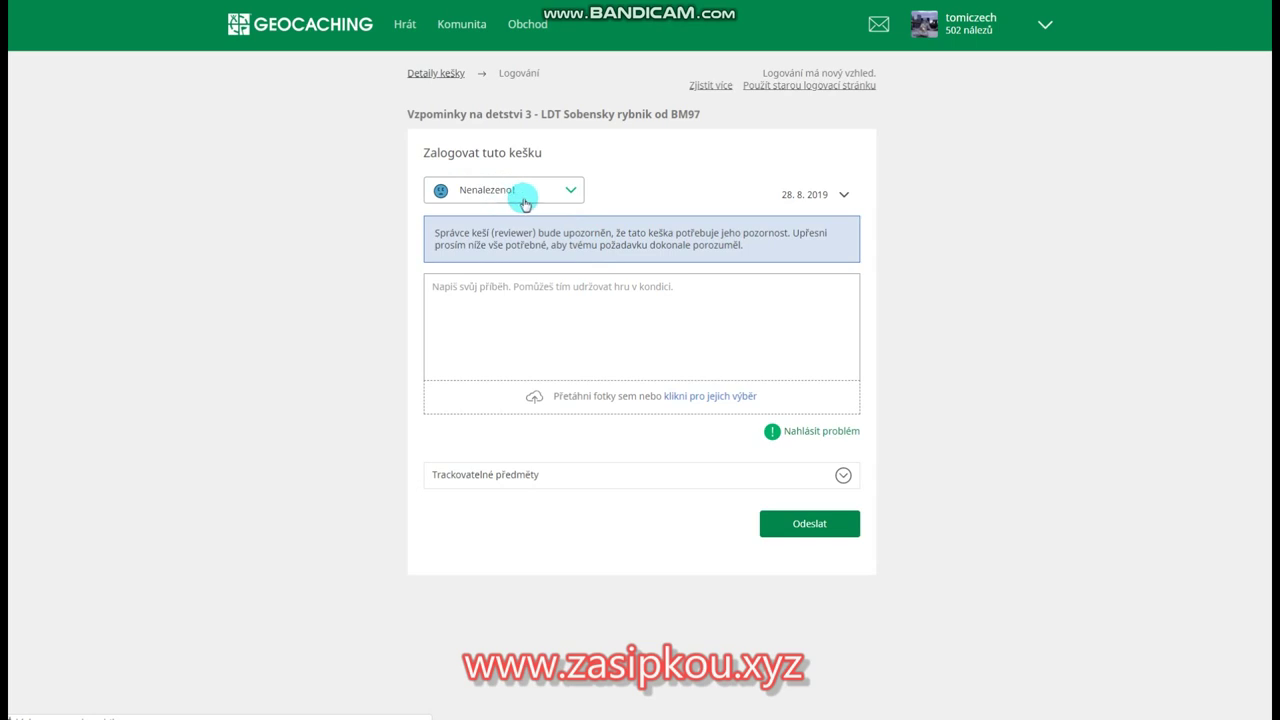
Examine the Nenalezeno! log's problem-reporting choices, the reviewer notice above the text field and the log type.
left_click(808, 433)
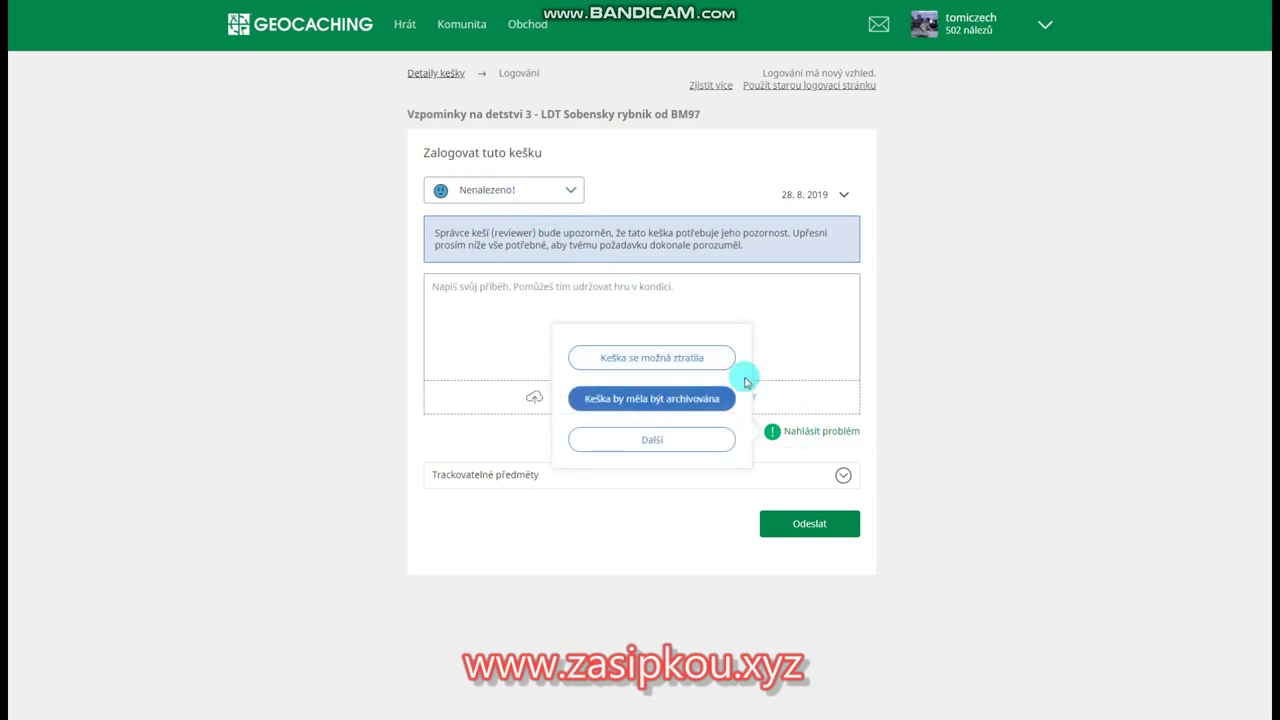
left_click(697, 291)
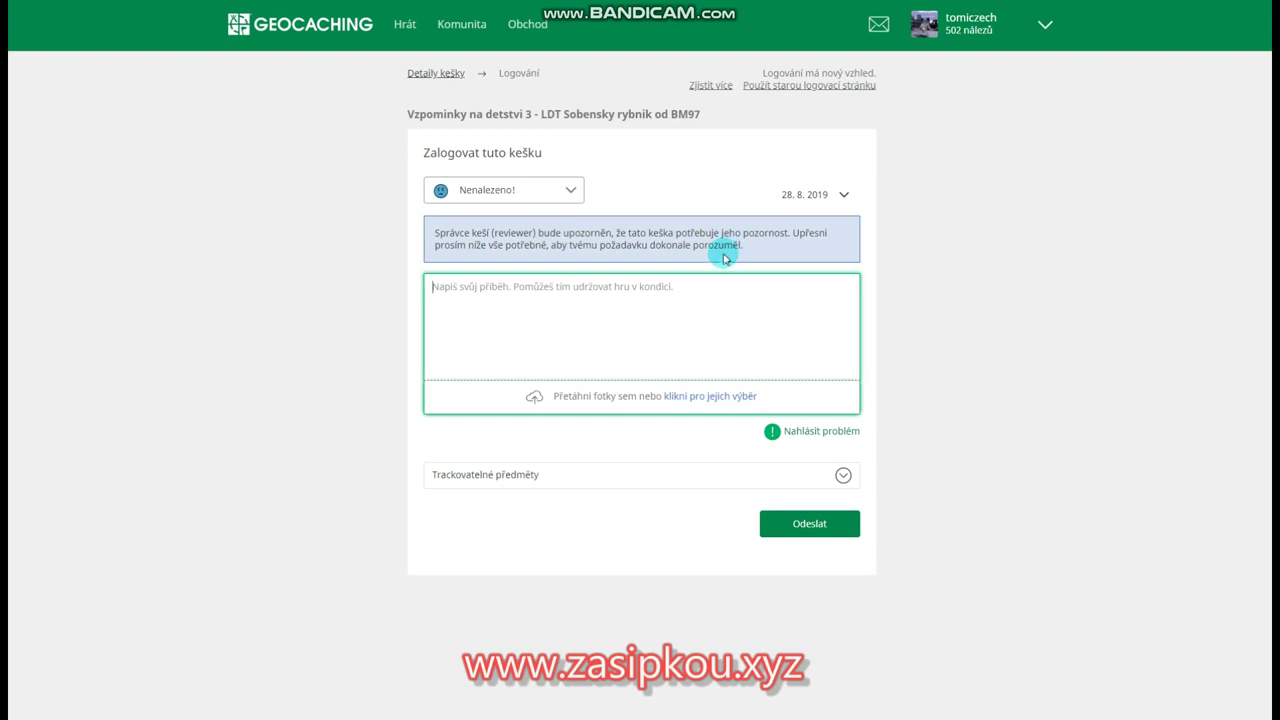
left_click(808, 432)
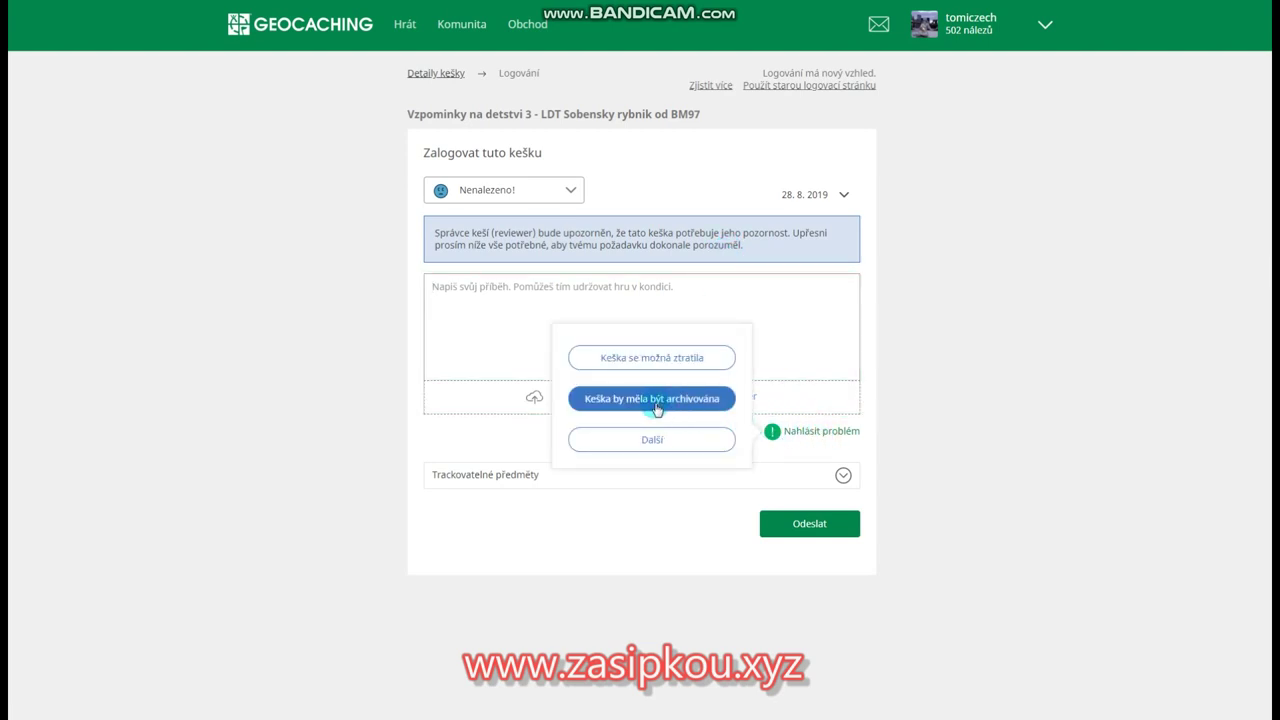
left_click(807, 298)
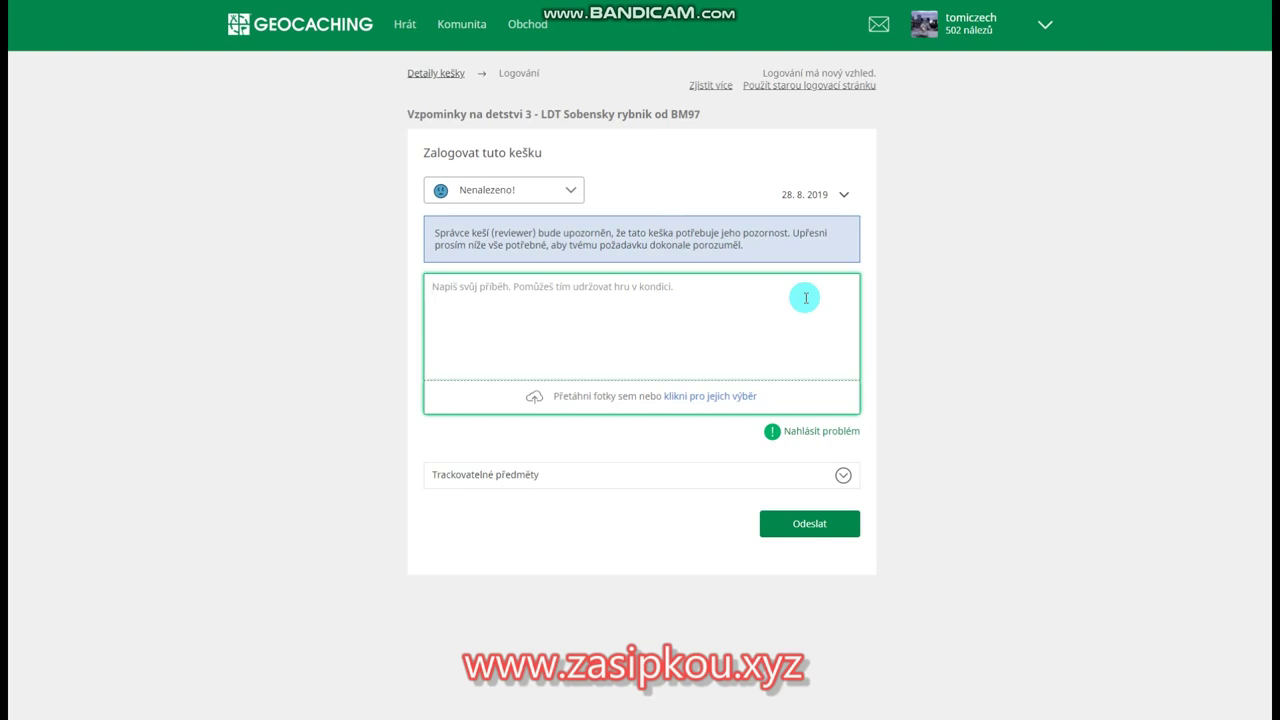
left_click(808, 432)
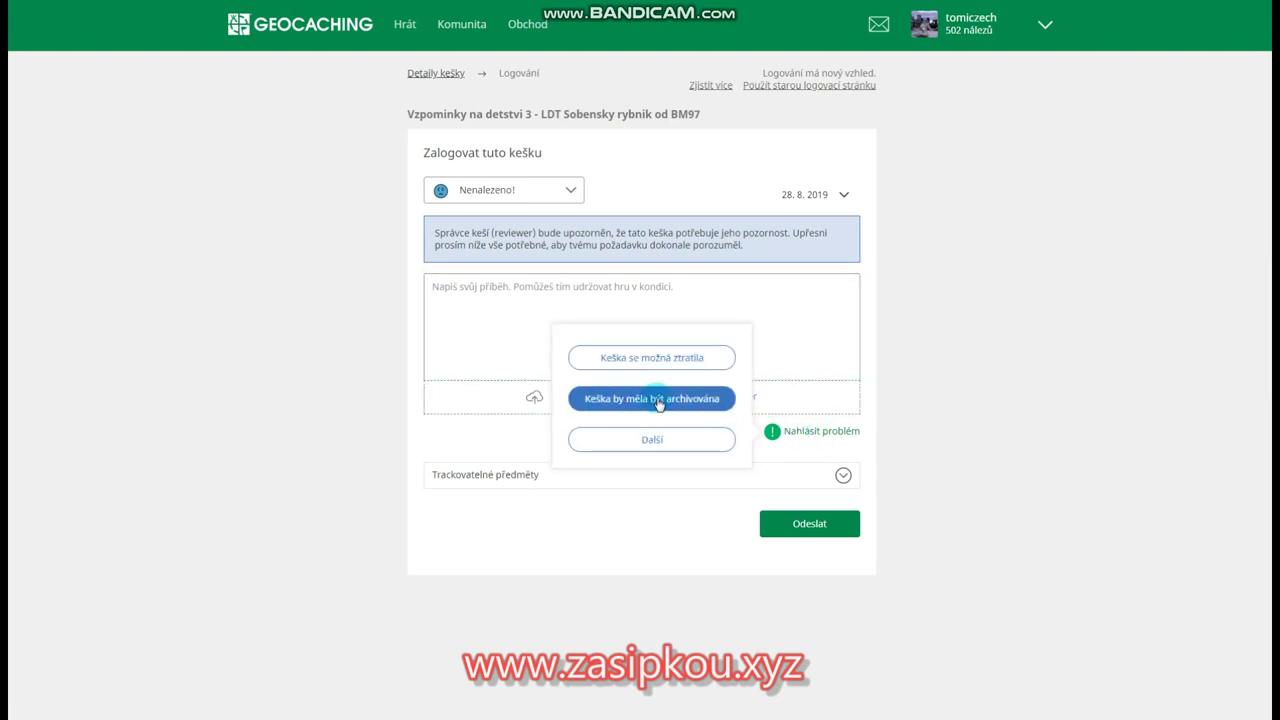
left_click(683, 287)
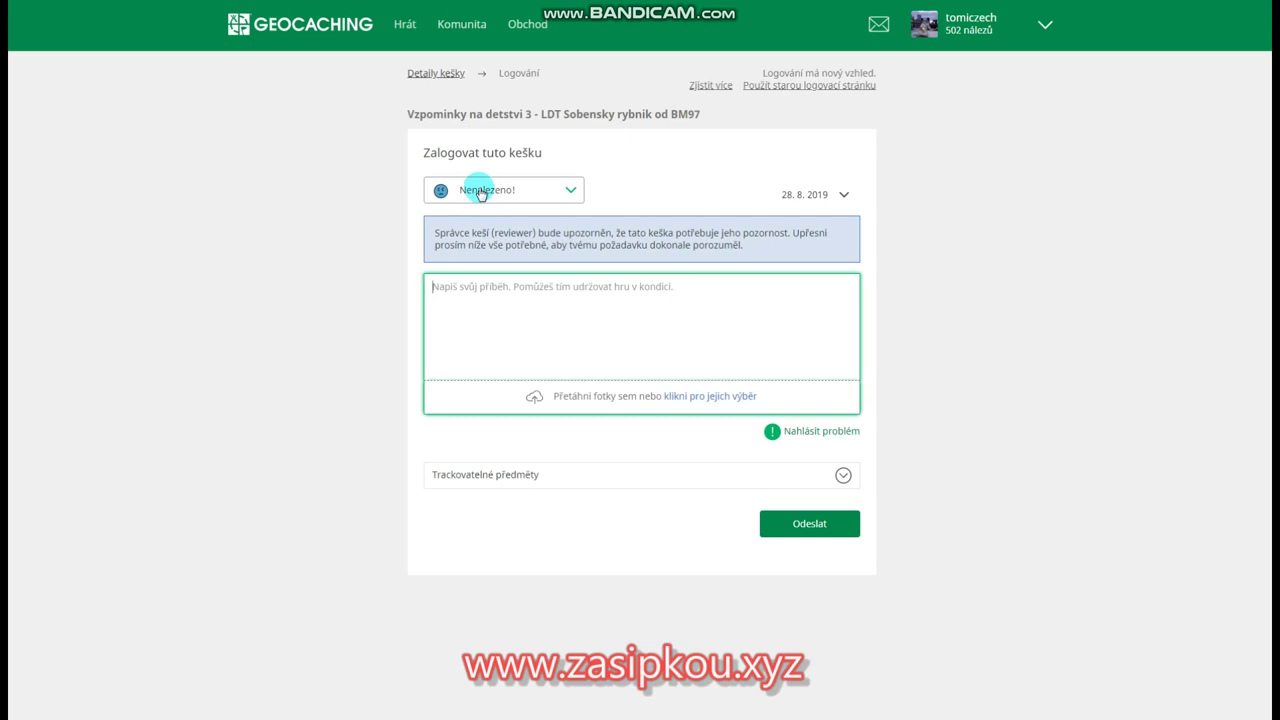
left_click(815, 432)
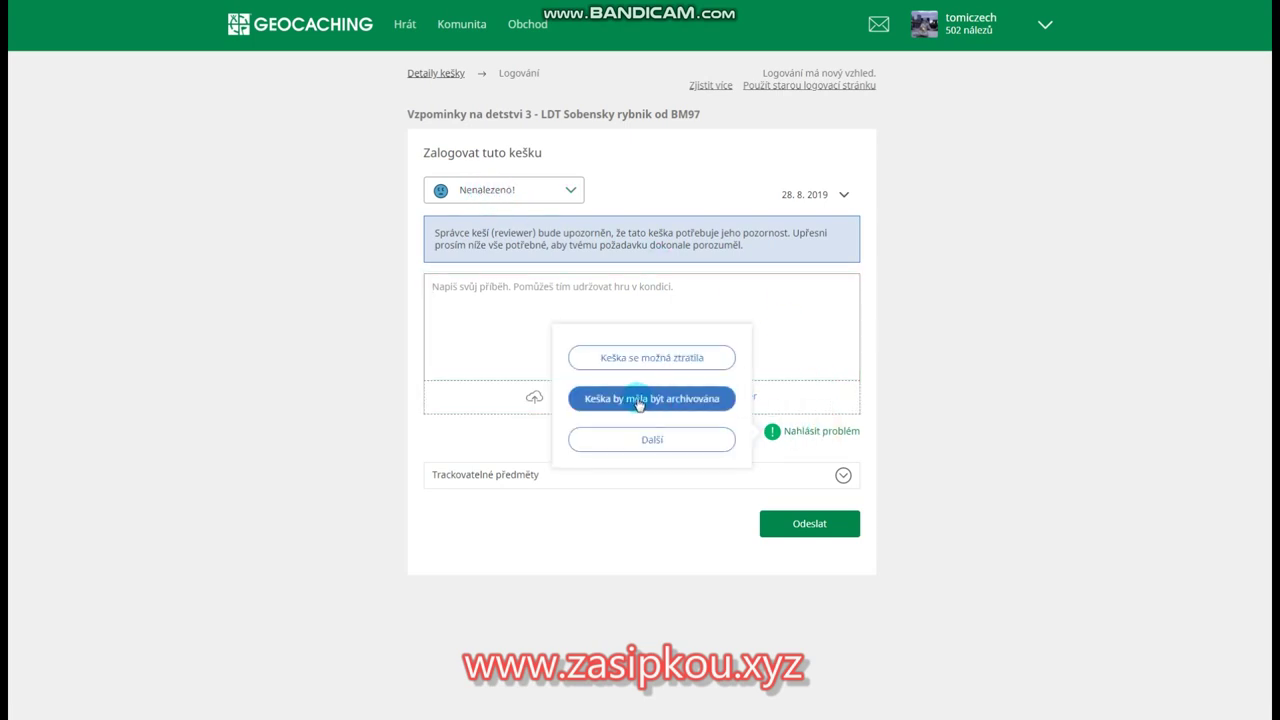
left_click(688, 287)
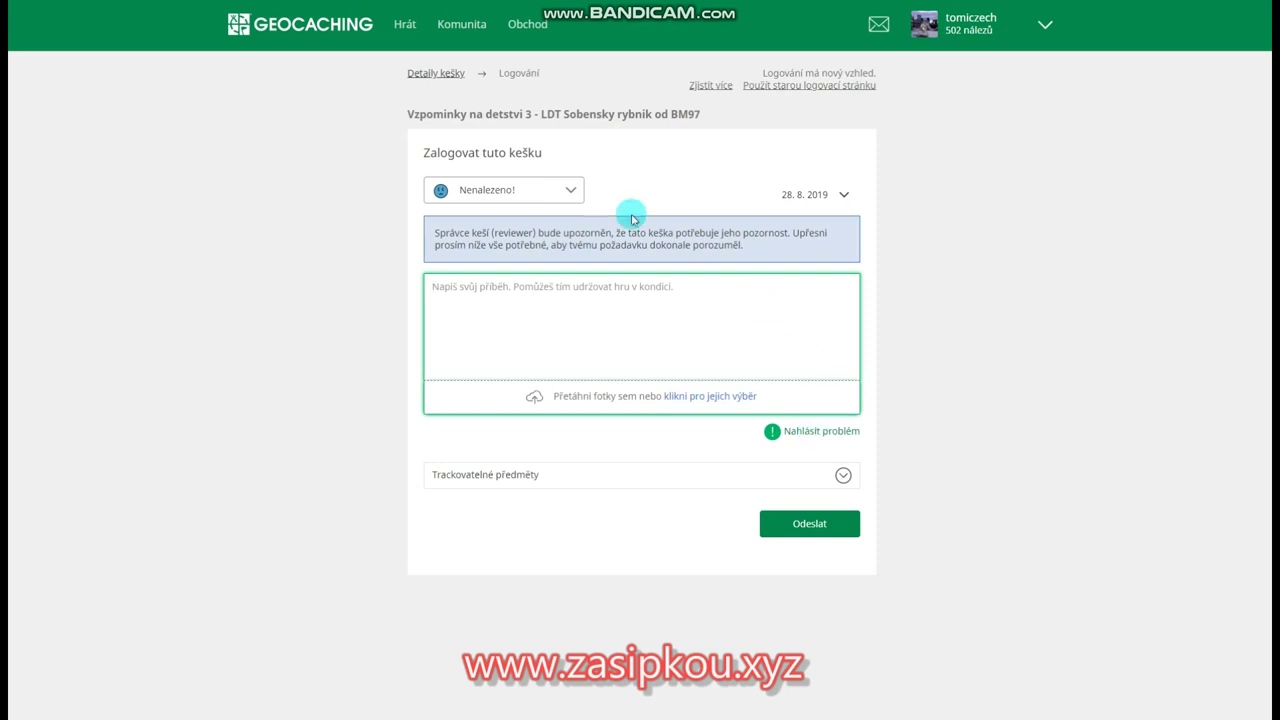
left_click(496, 194)
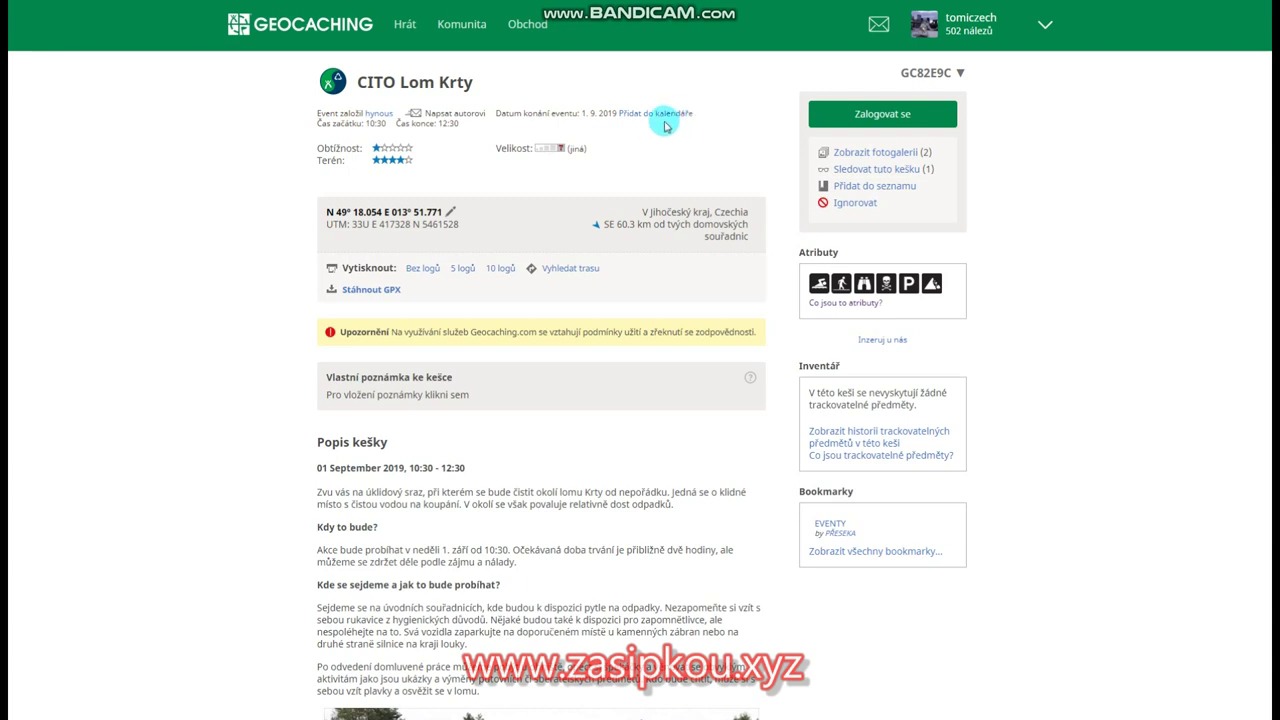
Open the log form of the CITO Lom Krty event and examine its available log types.
left_click(866, 120)
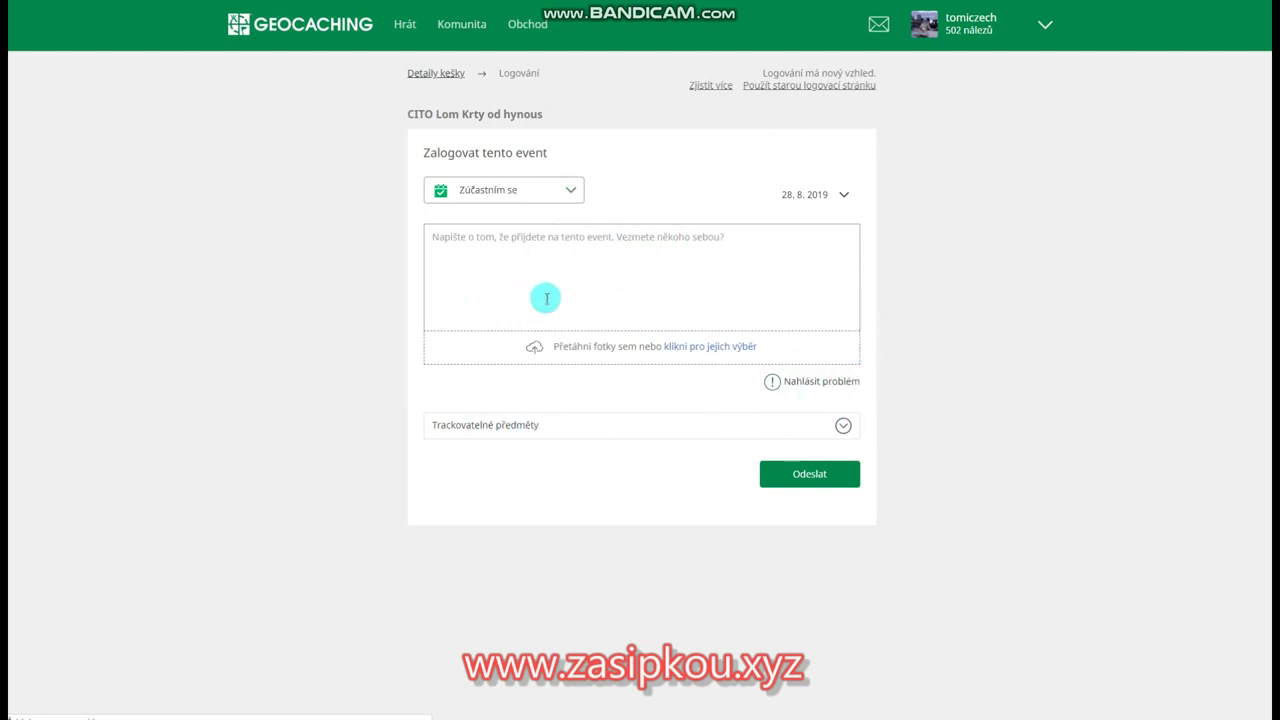
left_click(570, 191)
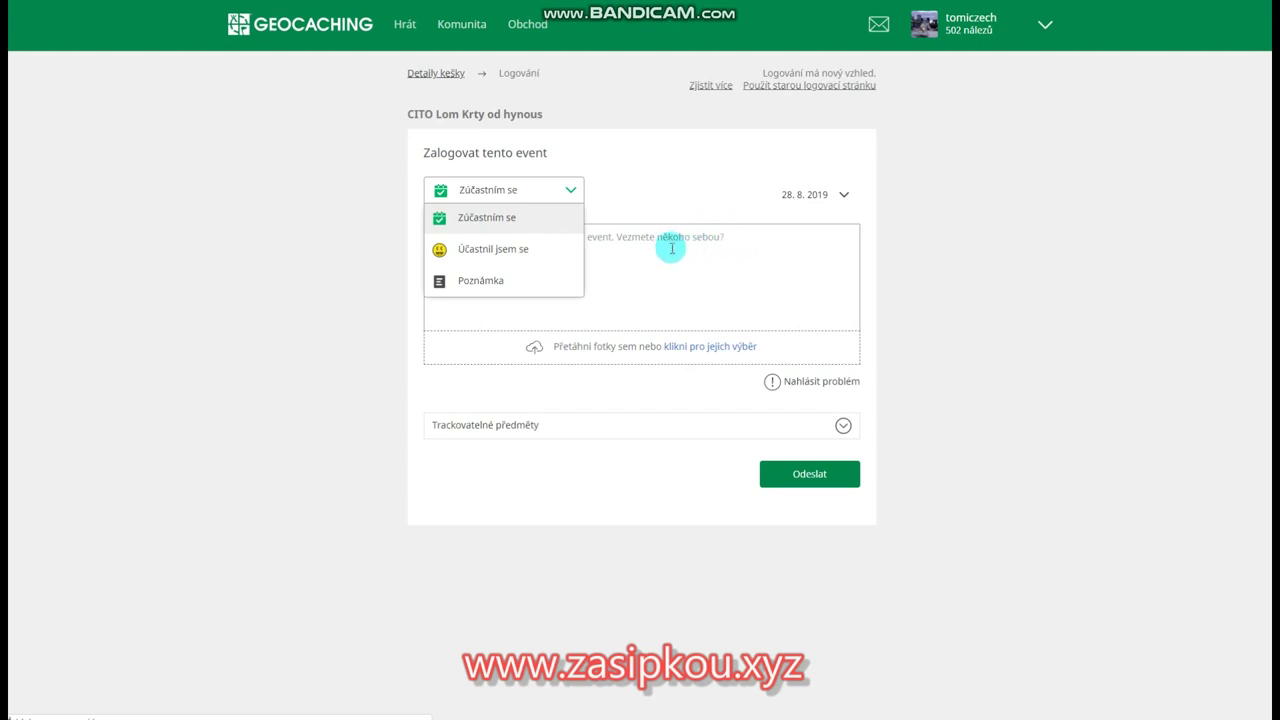
left_click(1005, 243)
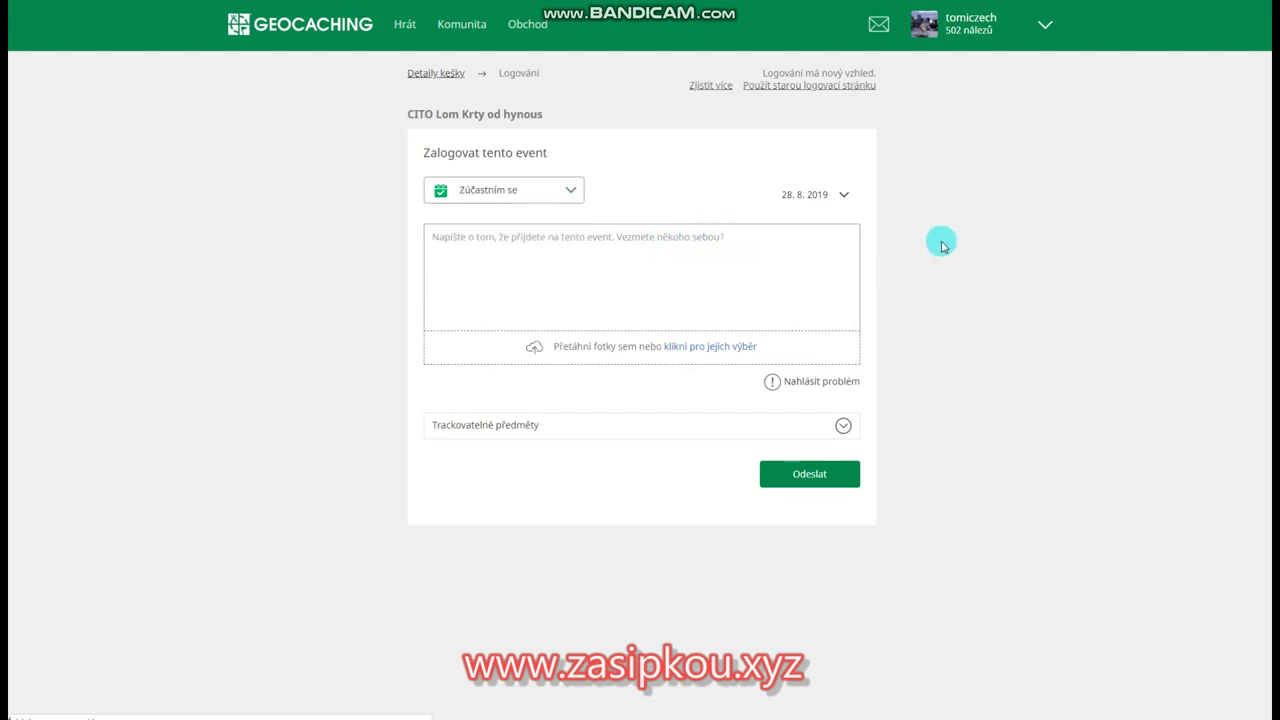